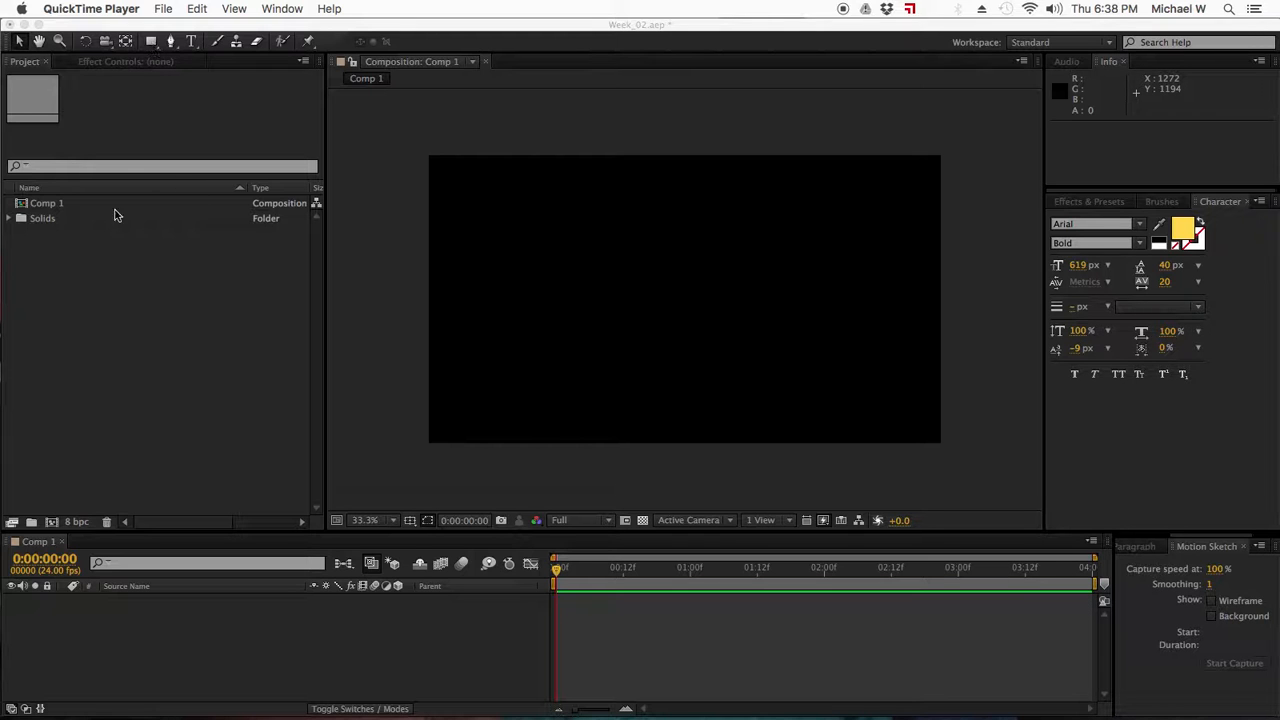
# - Draw a small yellow square with an 11 px orange stroke near the composition's left edge using the Rectangle tool
pyautogui.click(152, 46)
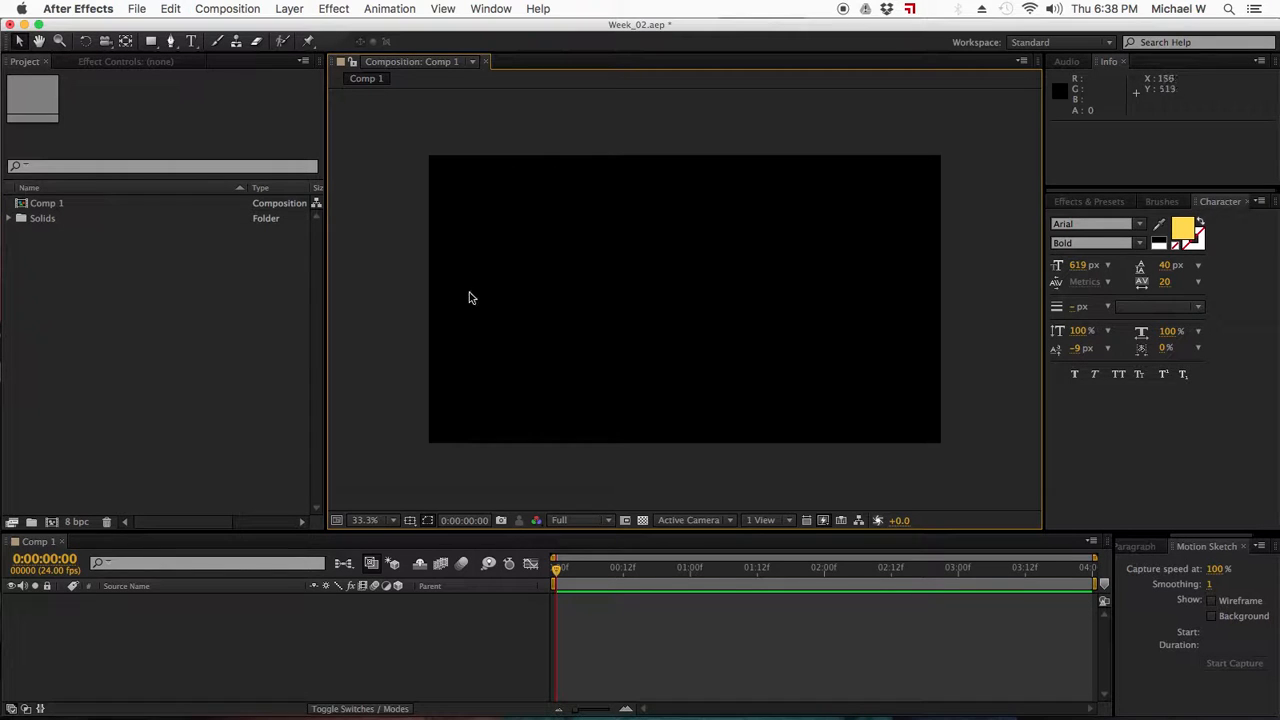
pyautogui.click(151, 42)
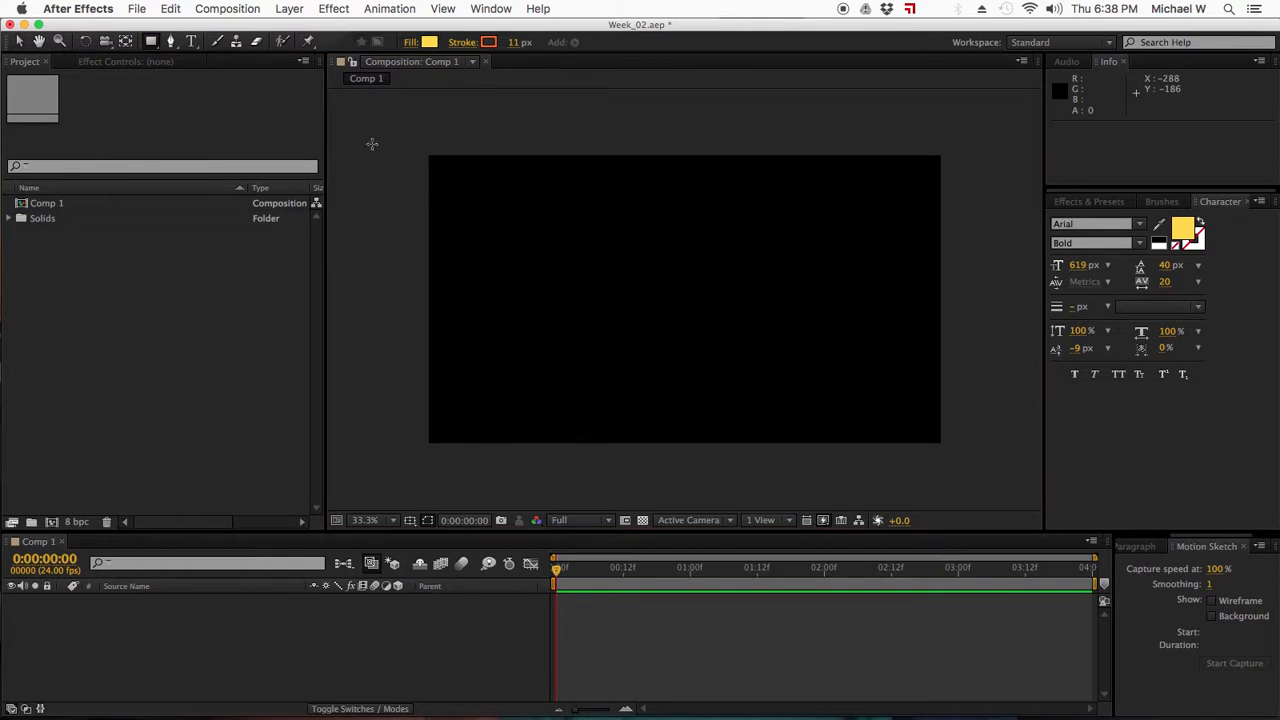
pyautogui.click(482, 258)
pyautogui.moveTo(482, 258); pyautogui.dragTo(514, 298)
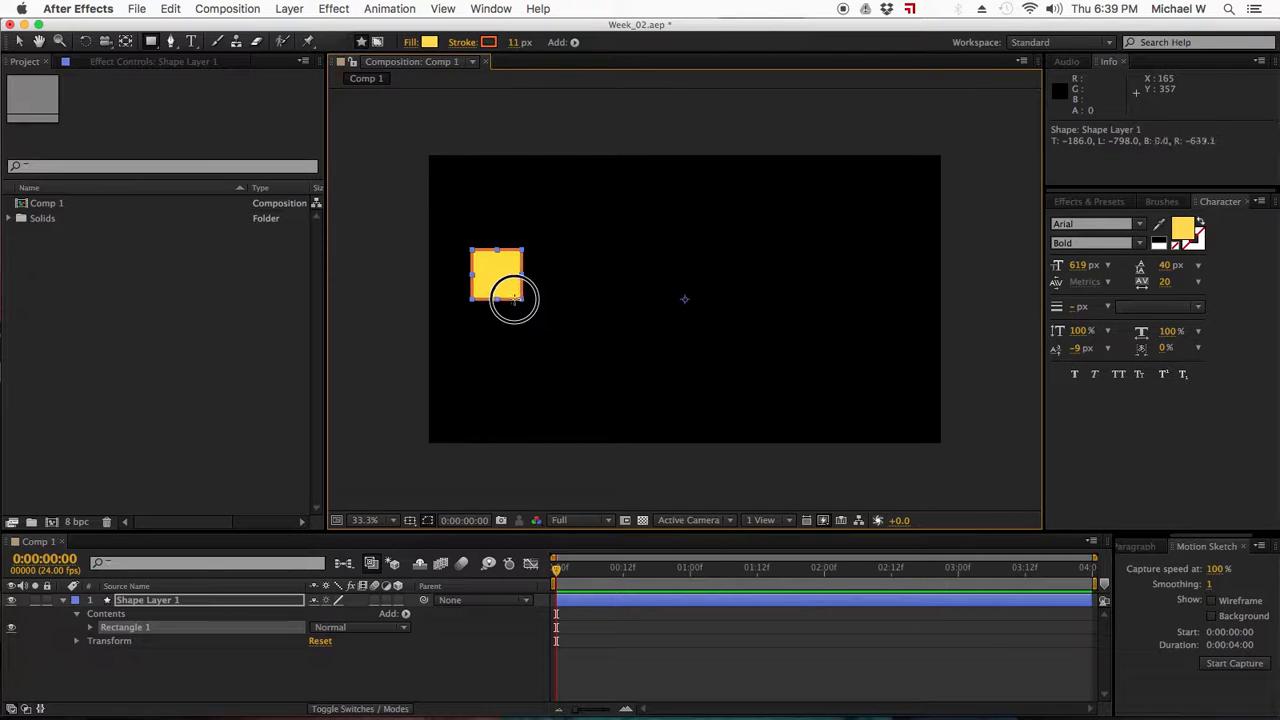
# - Move Shape Layer 1's anchor point from the composition centre to the middle of the square with the Pan Behind tool
pyautogui.click(18, 42)
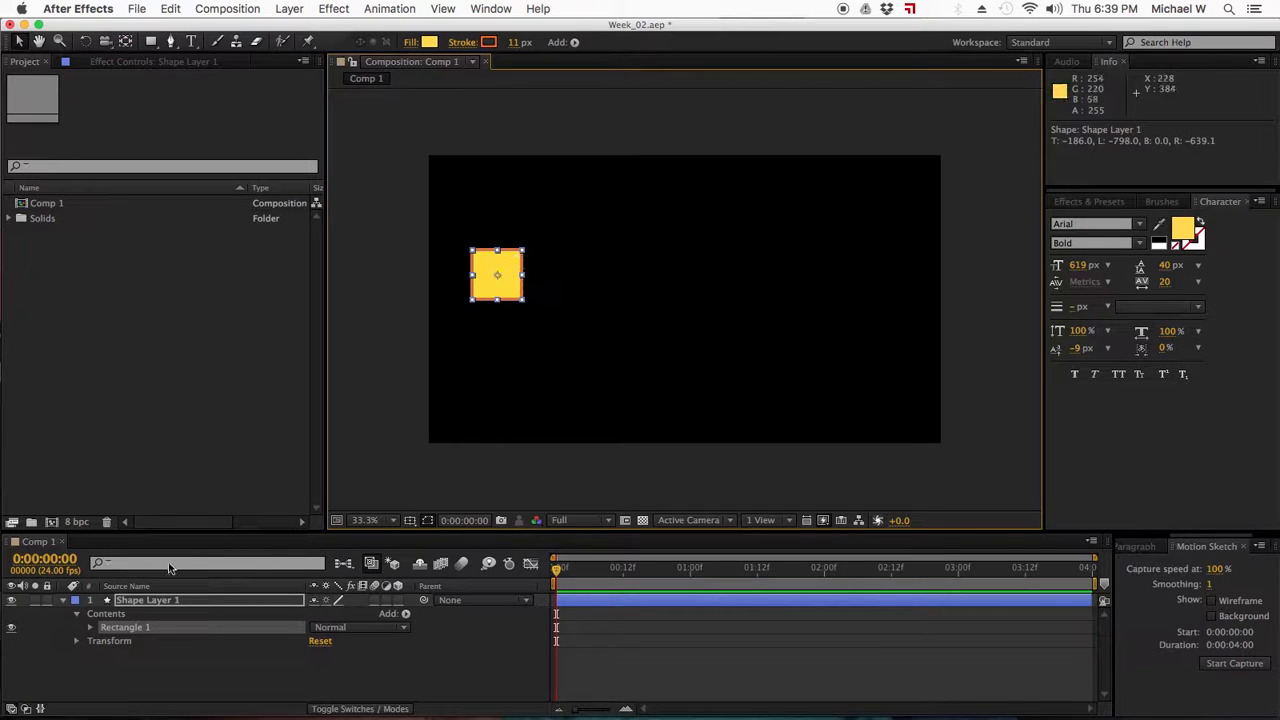
pyautogui.click(166, 680)
pyautogui.click(143, 600)
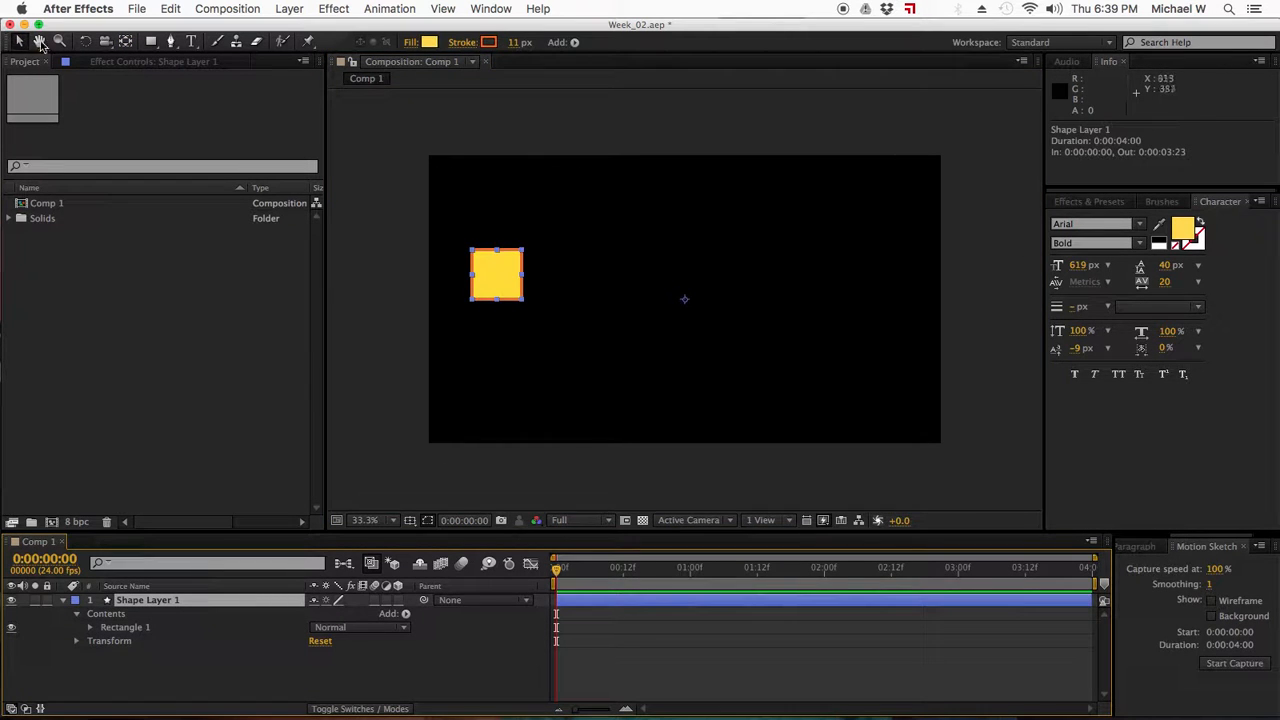
pyautogui.click(127, 42)
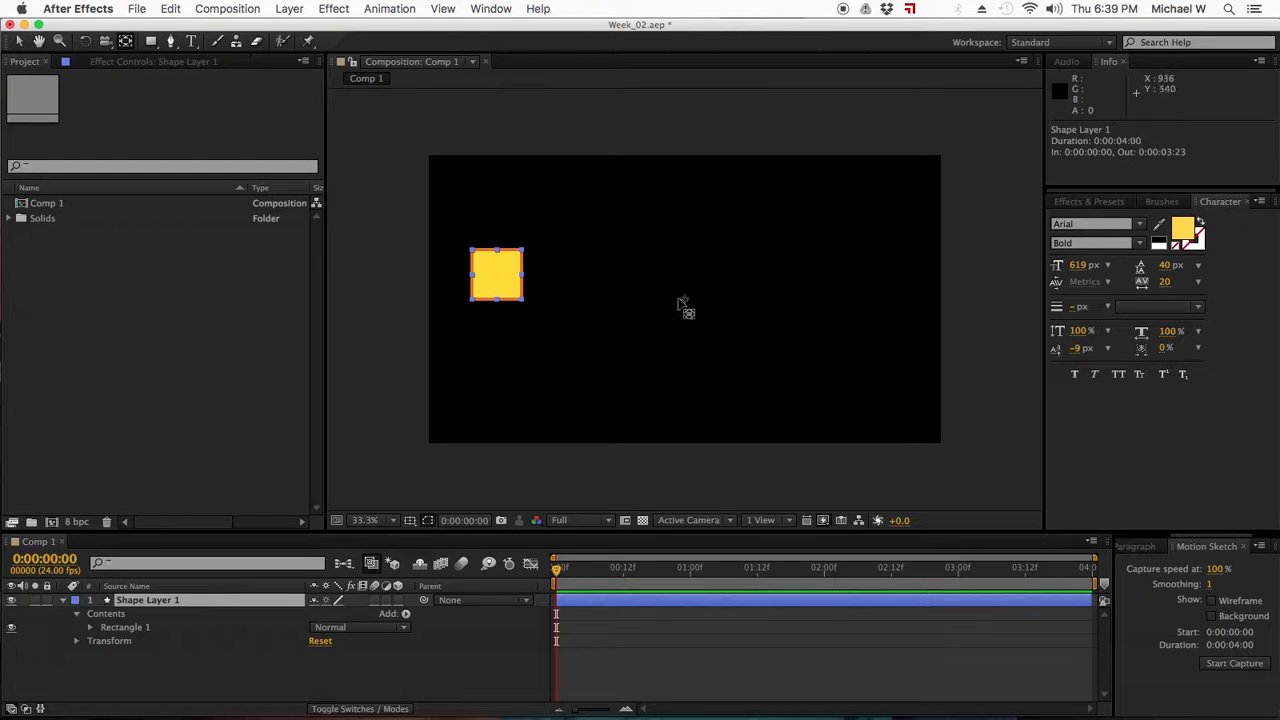
pyautogui.moveTo(685, 299); pyautogui.dragTo(500, 278)
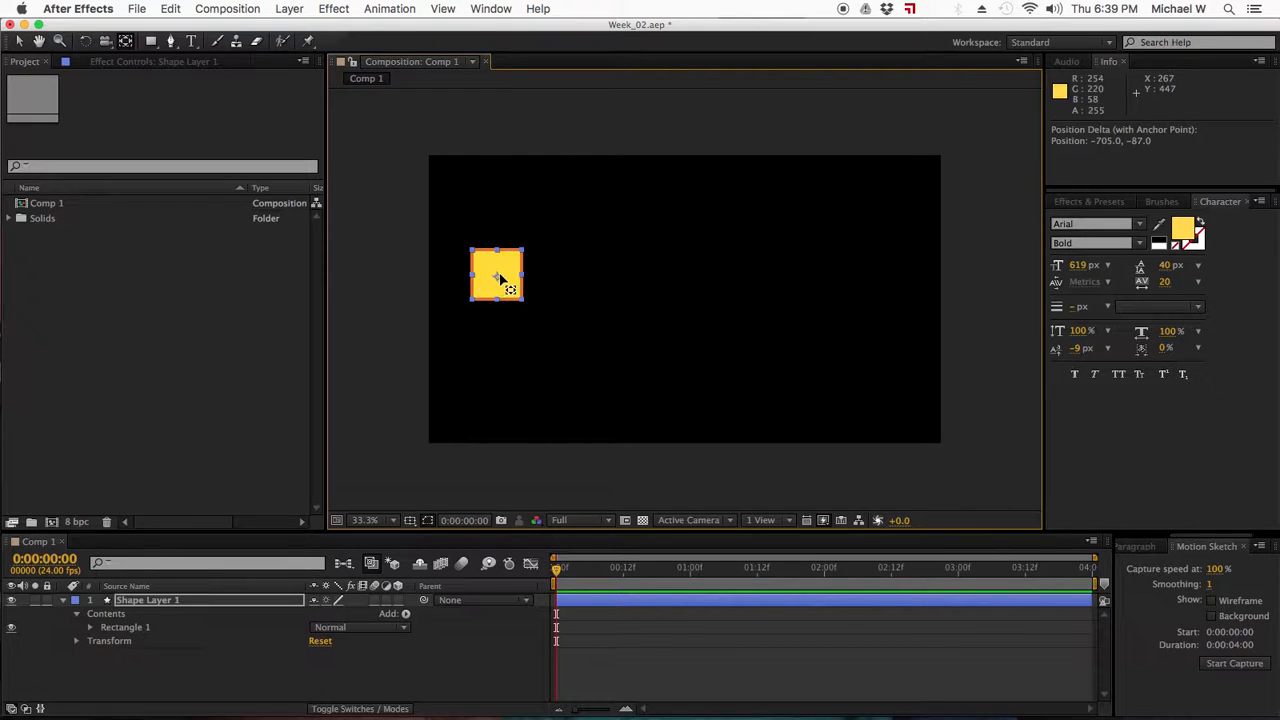
pyautogui.click(19, 41)
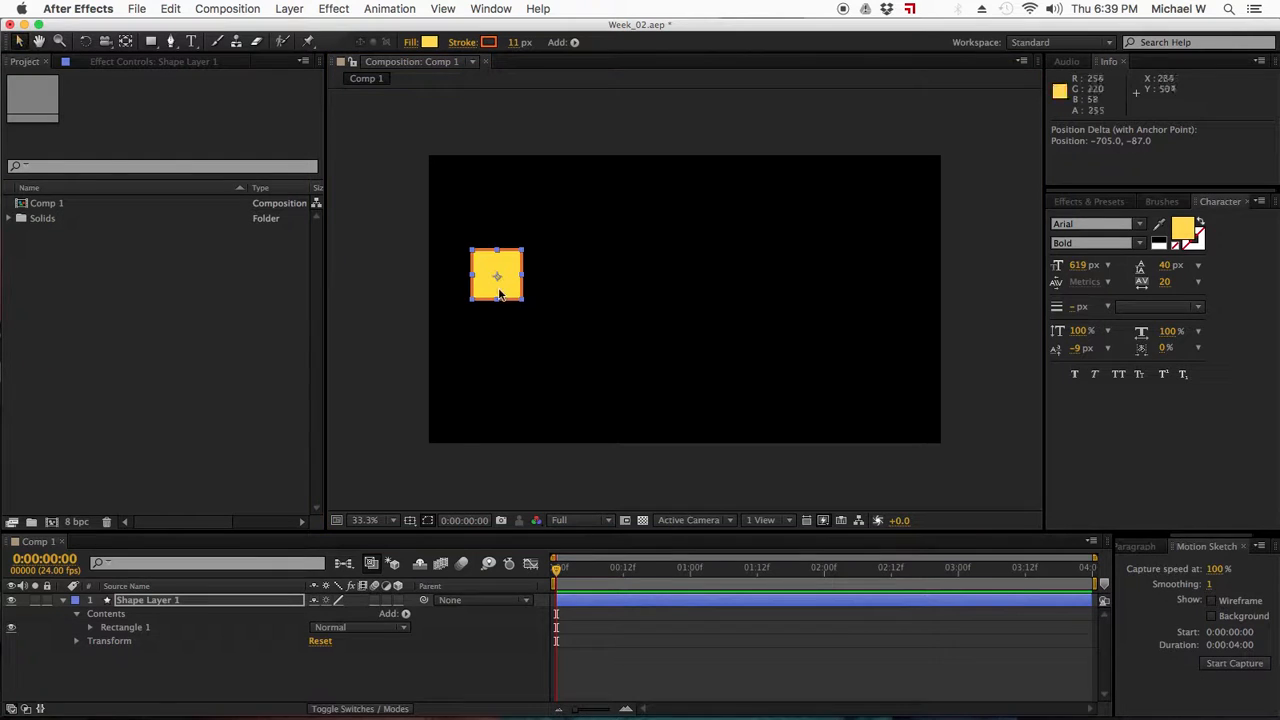
pyautogui.click(213, 678)
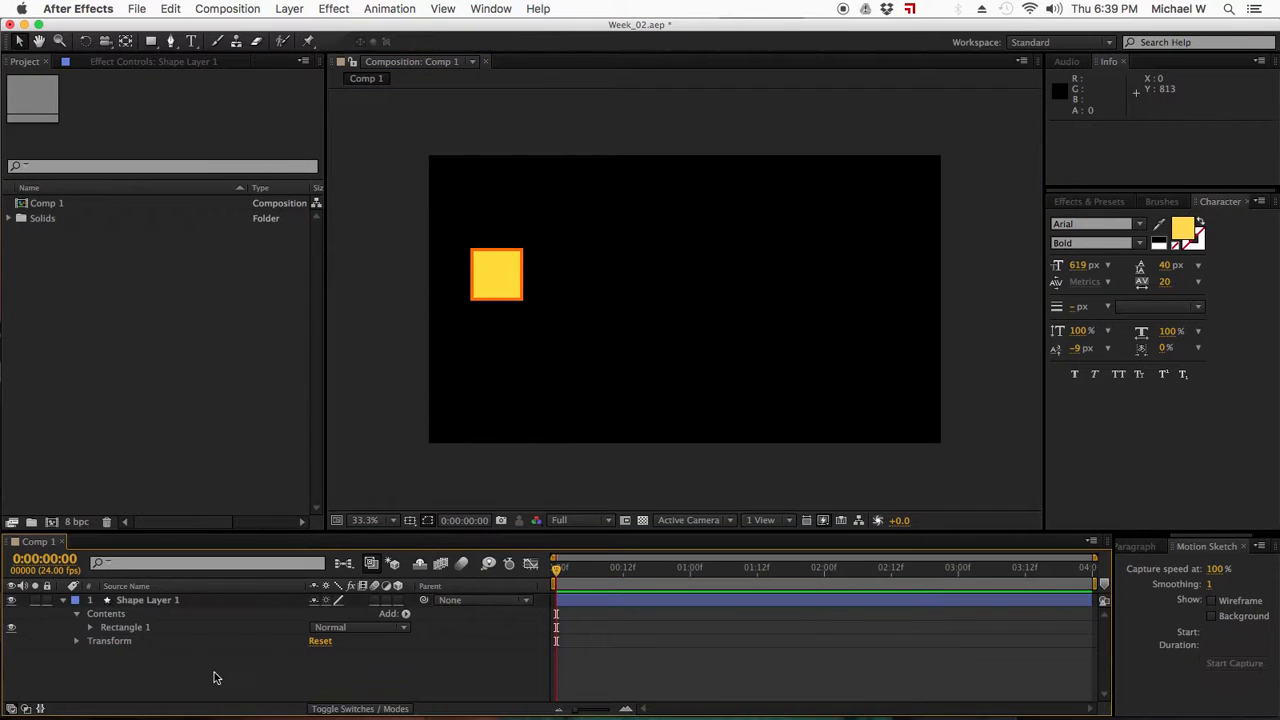
# - Expand the shape layer's Transform properties and set its Rotation to 45°
pyautogui.click(77, 643)
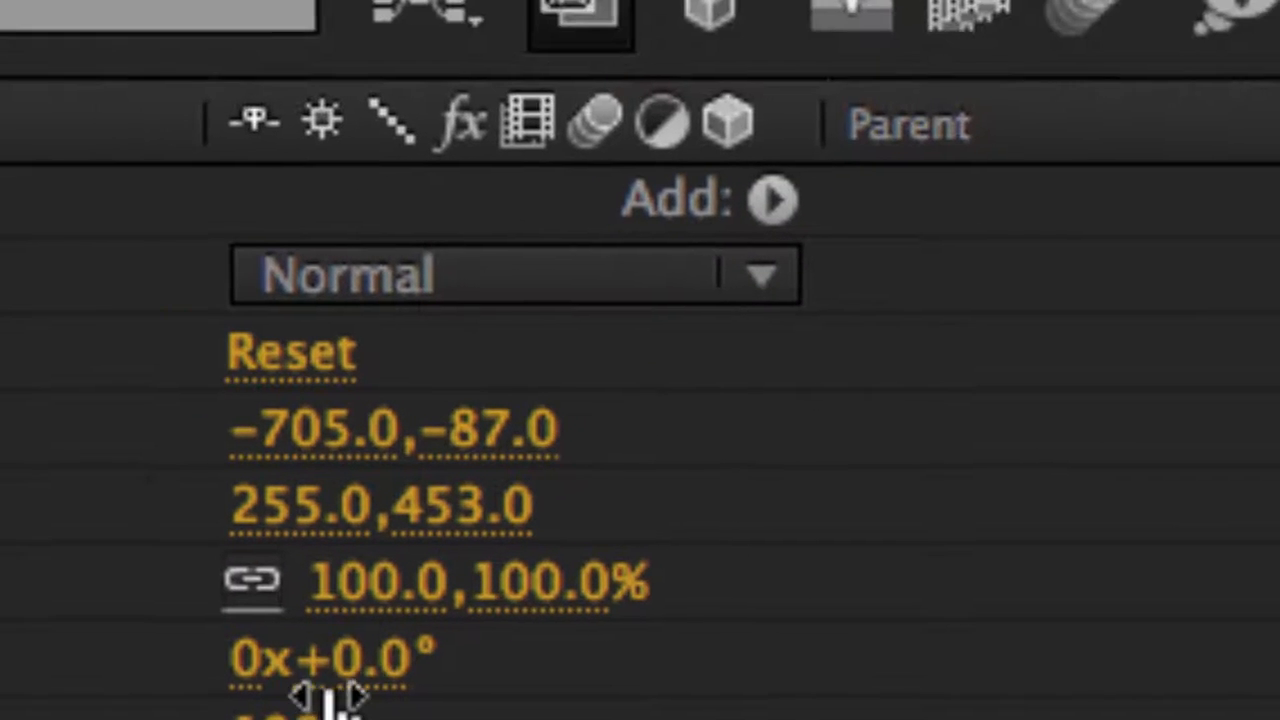
pyautogui.click(287, 545)
pyautogui.write('45')
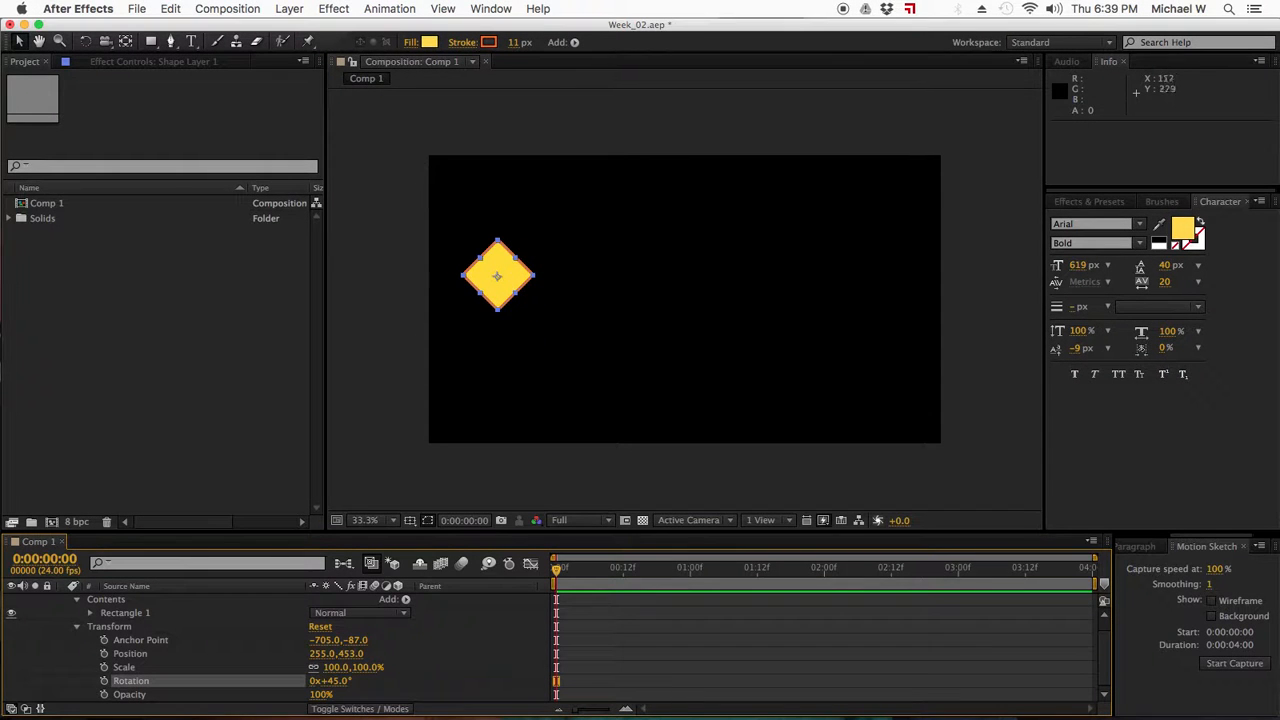
# - Move the diamond down to a position of about 243, 675 and collapse the layer's properties
pyautogui.moveTo(502, 256); pyautogui.dragTo(499, 315)
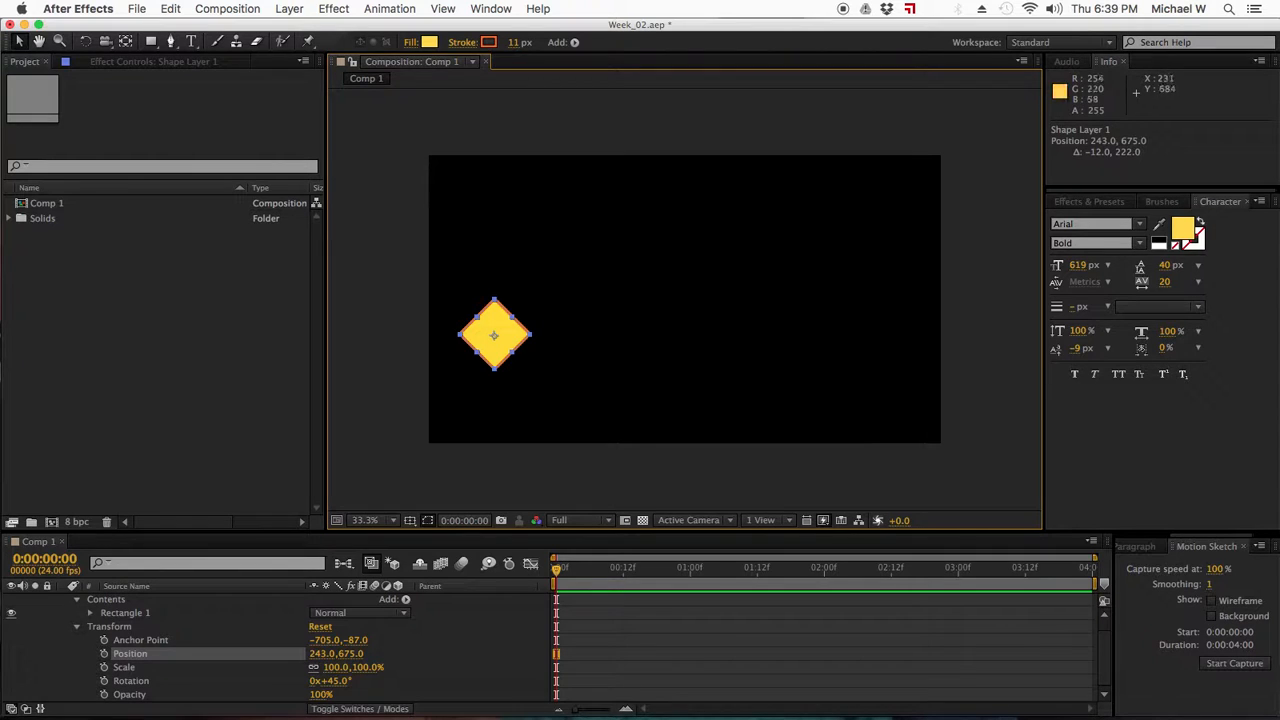
pyautogui.scroll(1, 550, 646)
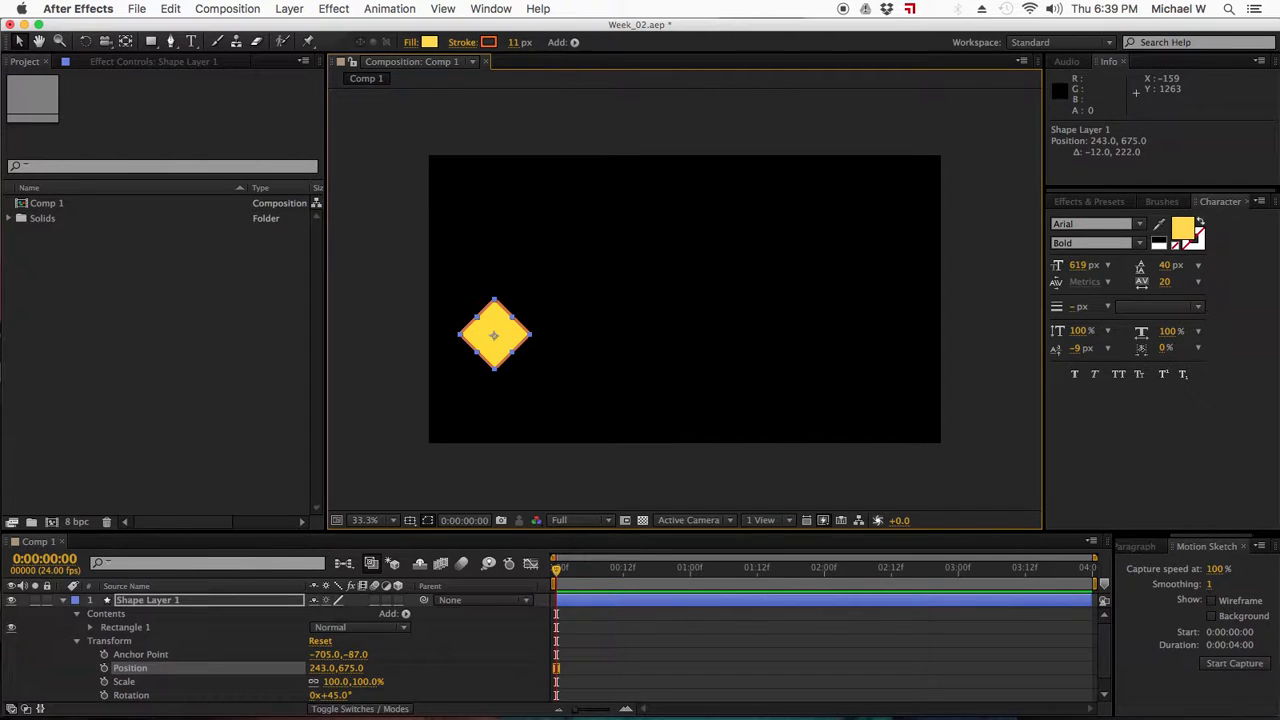
pyautogui.click(480, 660)
pyautogui.click(63, 600)
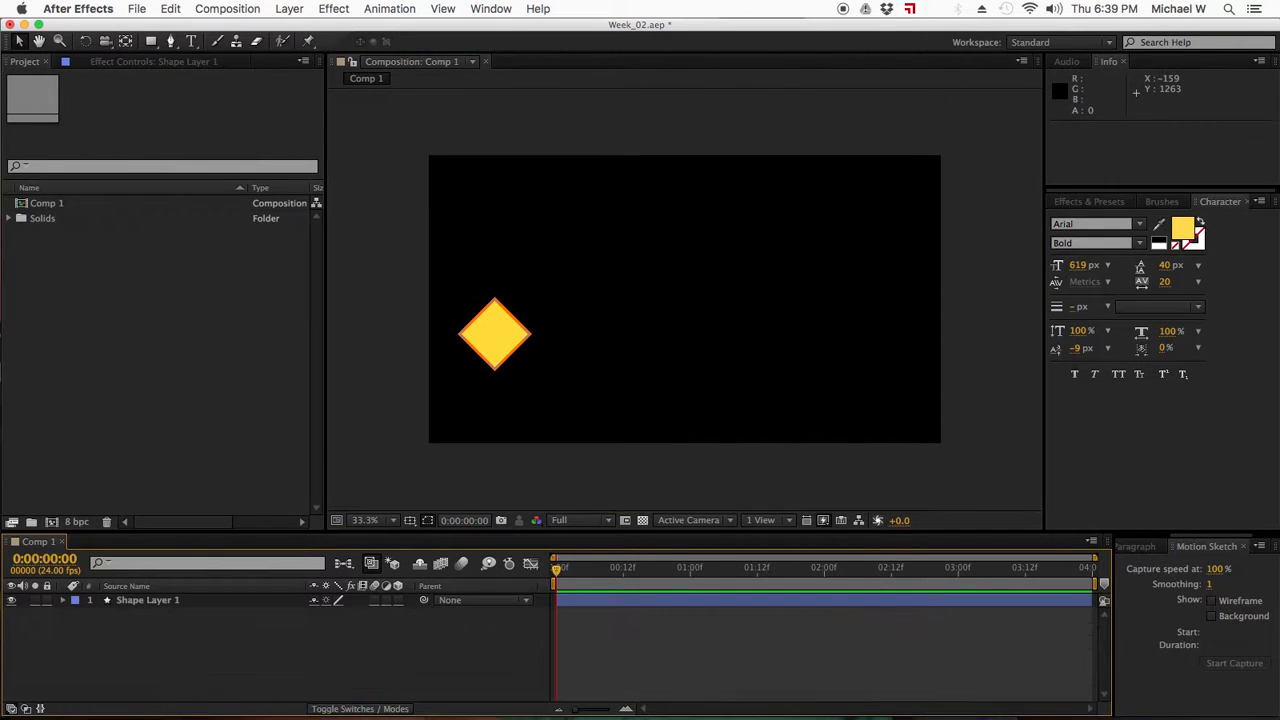
# - Draw a looping curved path in Shape Layer 1 with the Pen tool, running from the diamond across the frame and back to the upper left
pyautogui.click(494, 335)
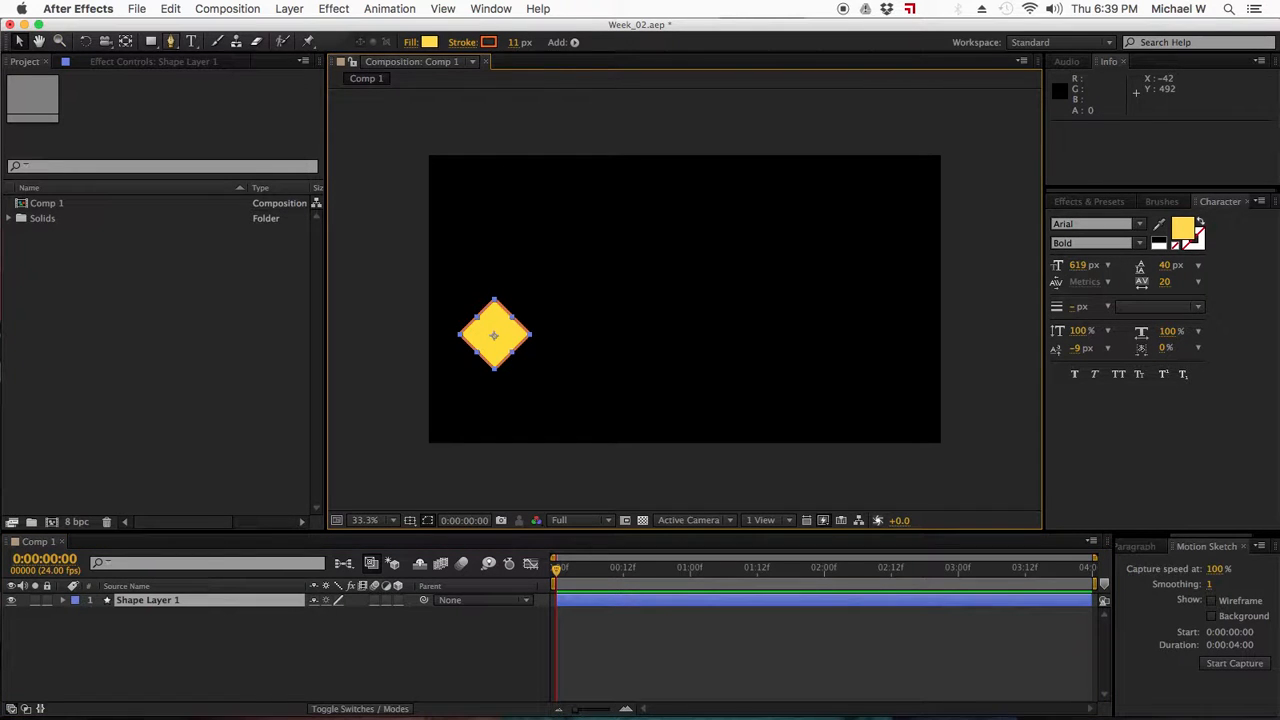
pyautogui.click(170, 42)
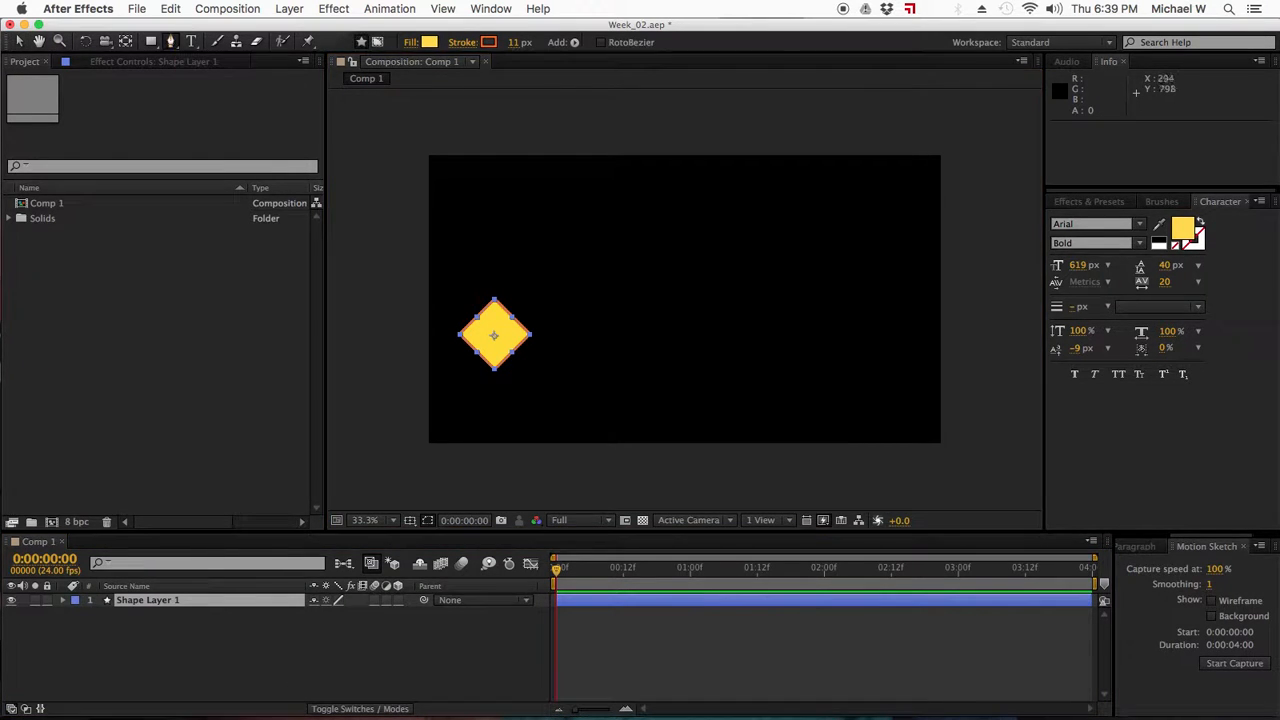
pyautogui.moveTo(484, 334); pyautogui.dragTo(489, 320)
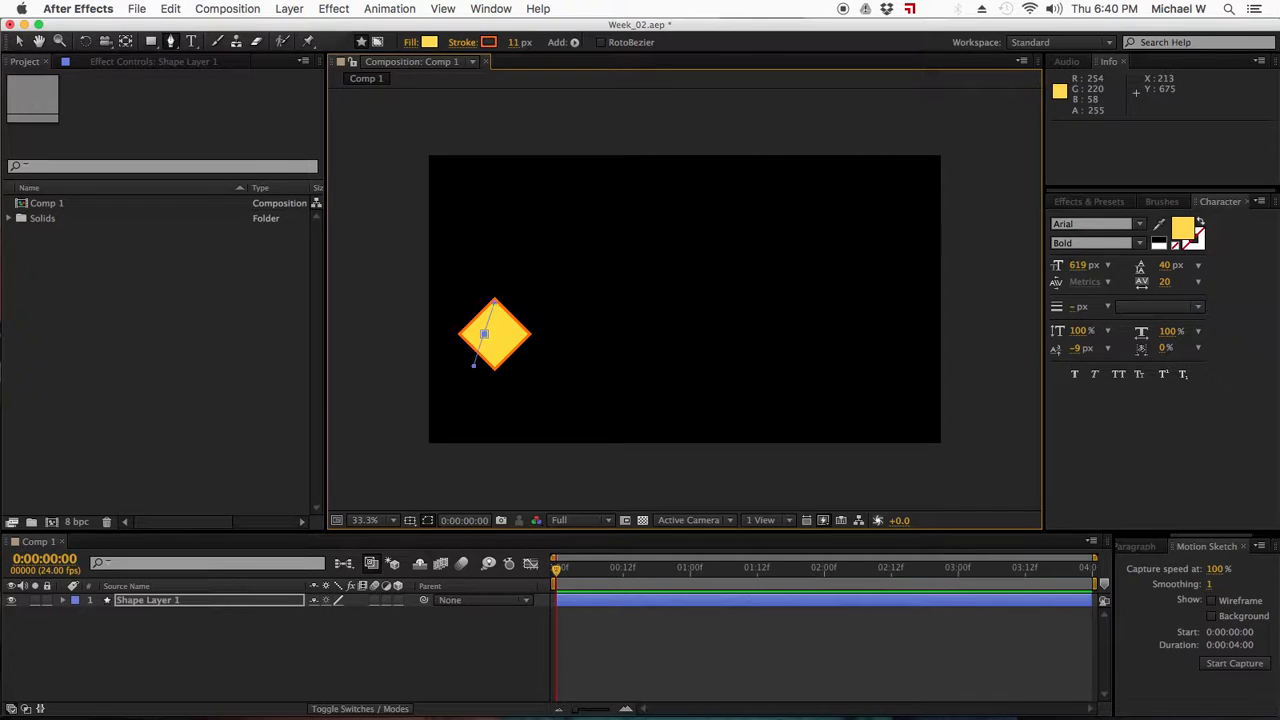
pyautogui.moveTo(512, 209); pyautogui.dragTo(564, 211)
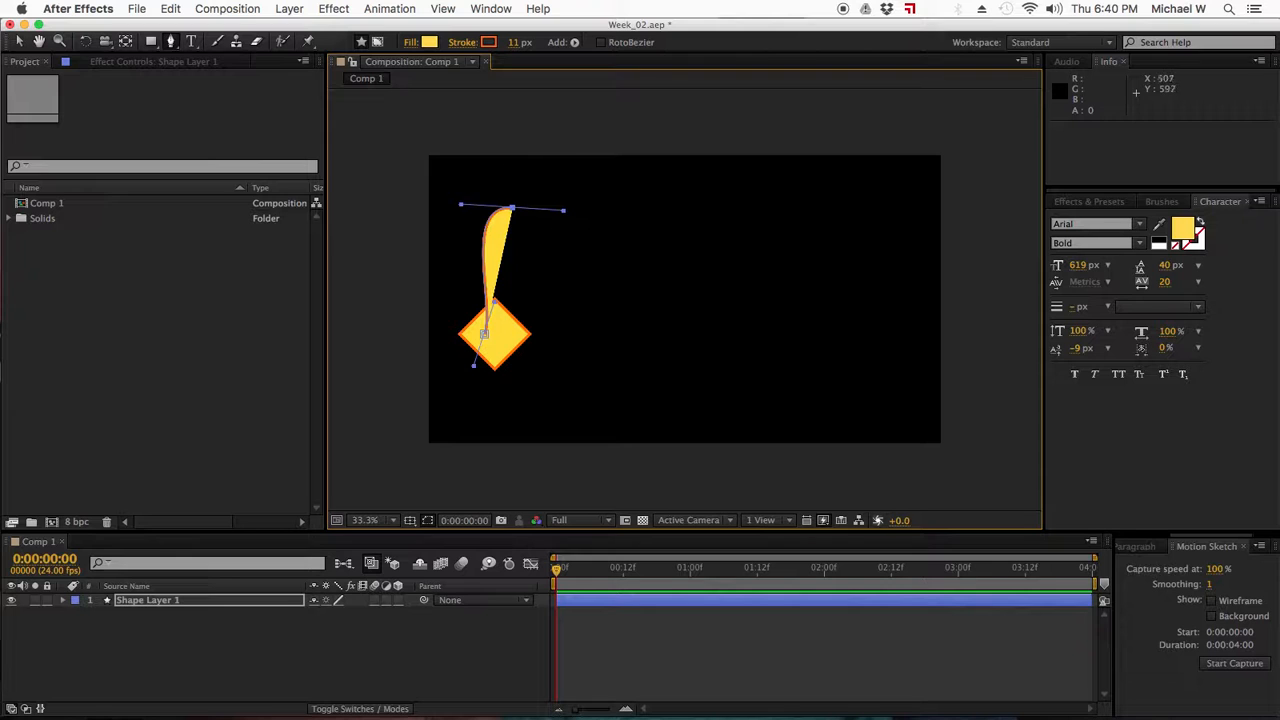
pyautogui.moveTo(590, 306); pyautogui.dragTo(591, 359)
pyautogui.moveTo(619, 416); pyautogui.dragTo(684, 423)
pyautogui.moveTo(733, 286); pyautogui.dragTo(730, 232)
pyautogui.moveTo(854, 196); pyautogui.dragTo(907, 197)
pyautogui.moveTo(912, 329); pyautogui.dragTo(895, 389)
pyautogui.moveTo(803, 392); pyautogui.dragTo(856, 406)
pyautogui.moveTo(660, 262); pyautogui.dragTo(648, 186)
pyautogui.moveTo(542, 160); pyautogui.dragTo(624, 153)
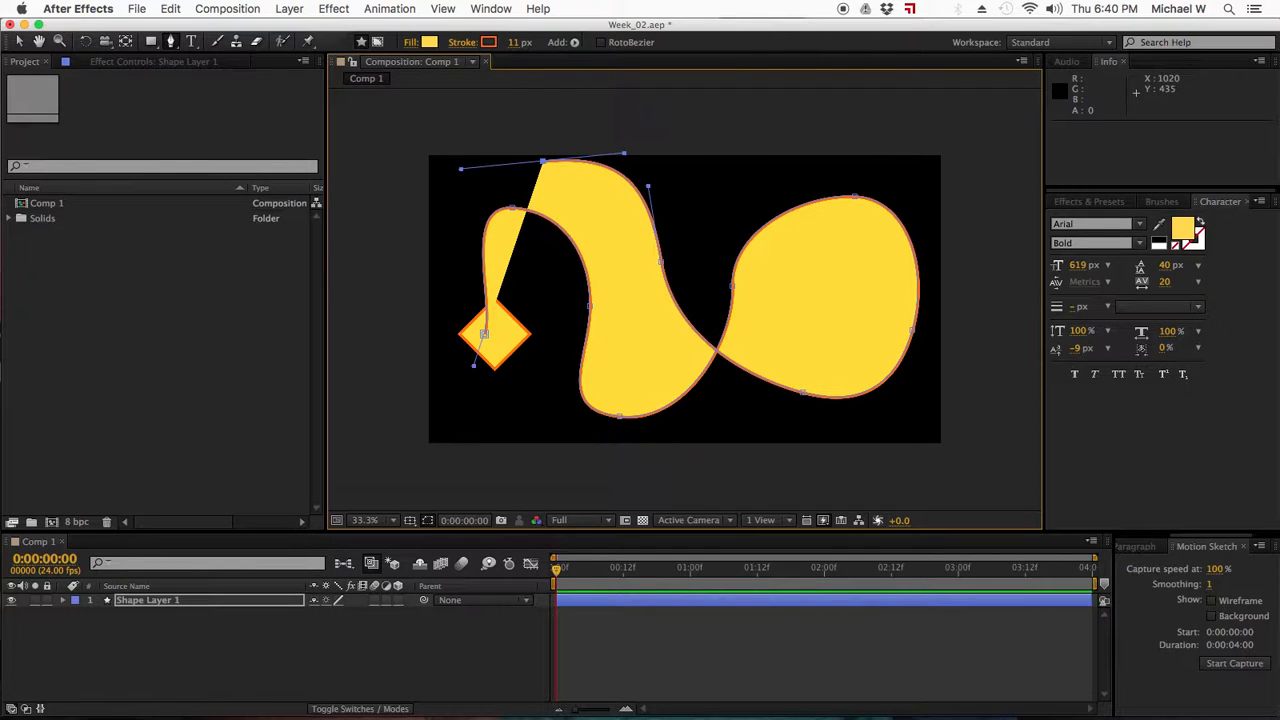
# - Cut the drawn path and paste it into Shape Layer 1's Position property as motion keyframes
pyautogui.click(170, 9)
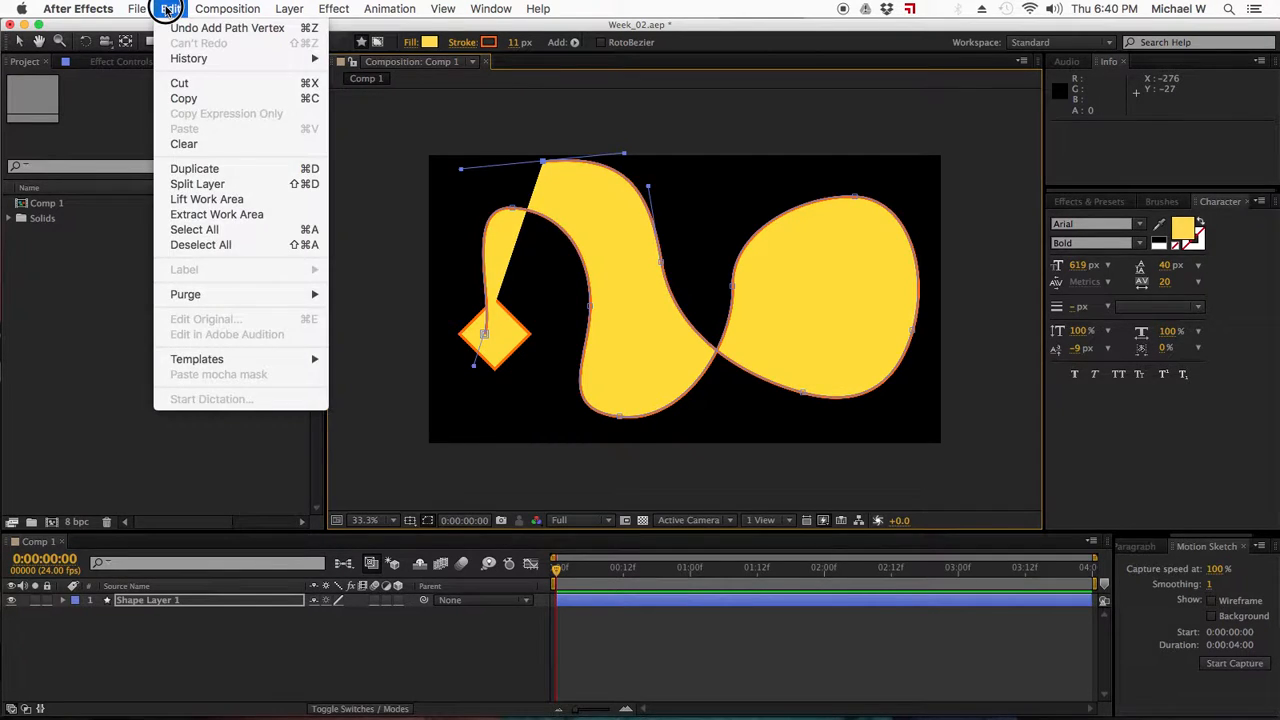
pyautogui.click(183, 84)
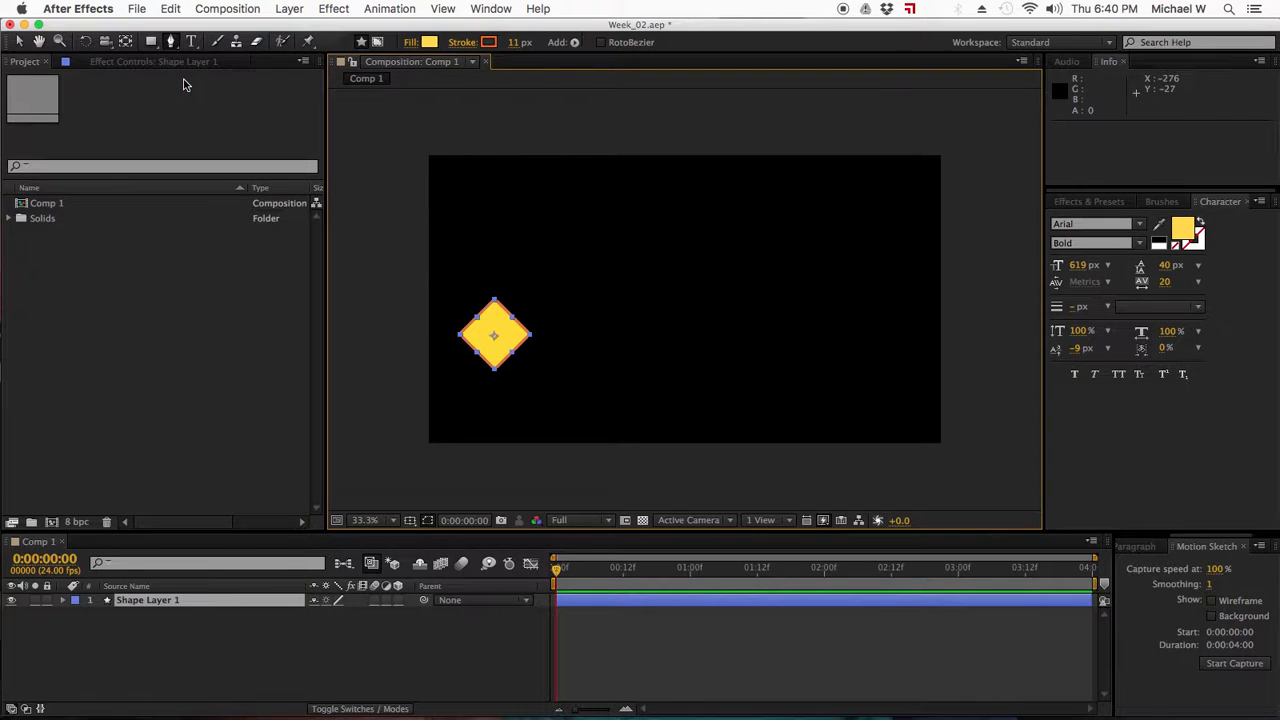
pyautogui.click(142, 605)
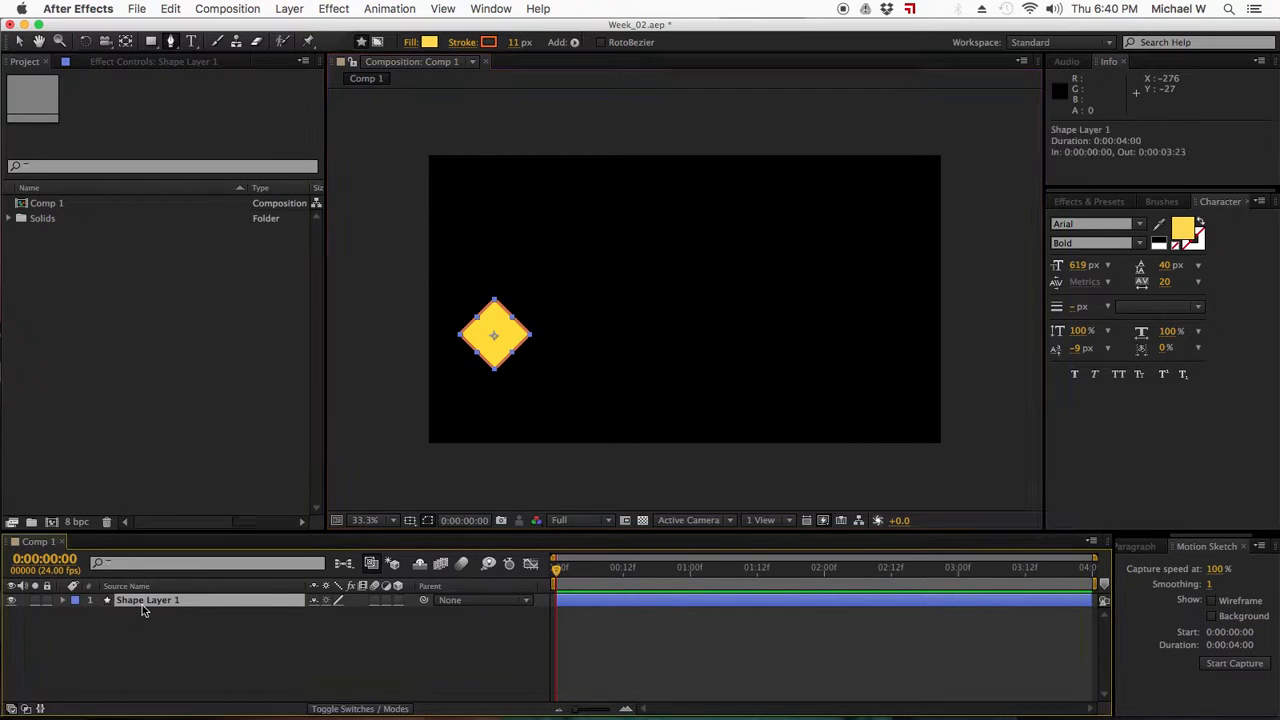
pyautogui.press('p')
pyautogui.press('p')
pyautogui.click(62, 603)
pyautogui.click(76, 627)
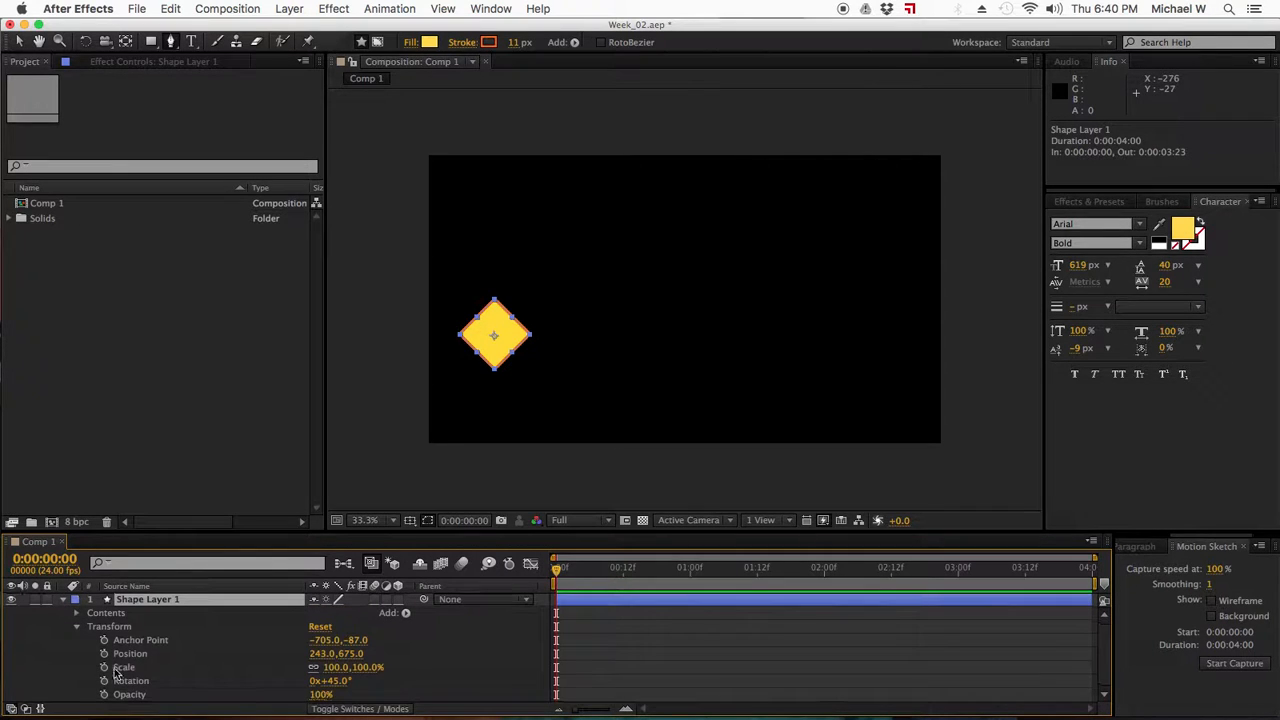
pyautogui.click(128, 654)
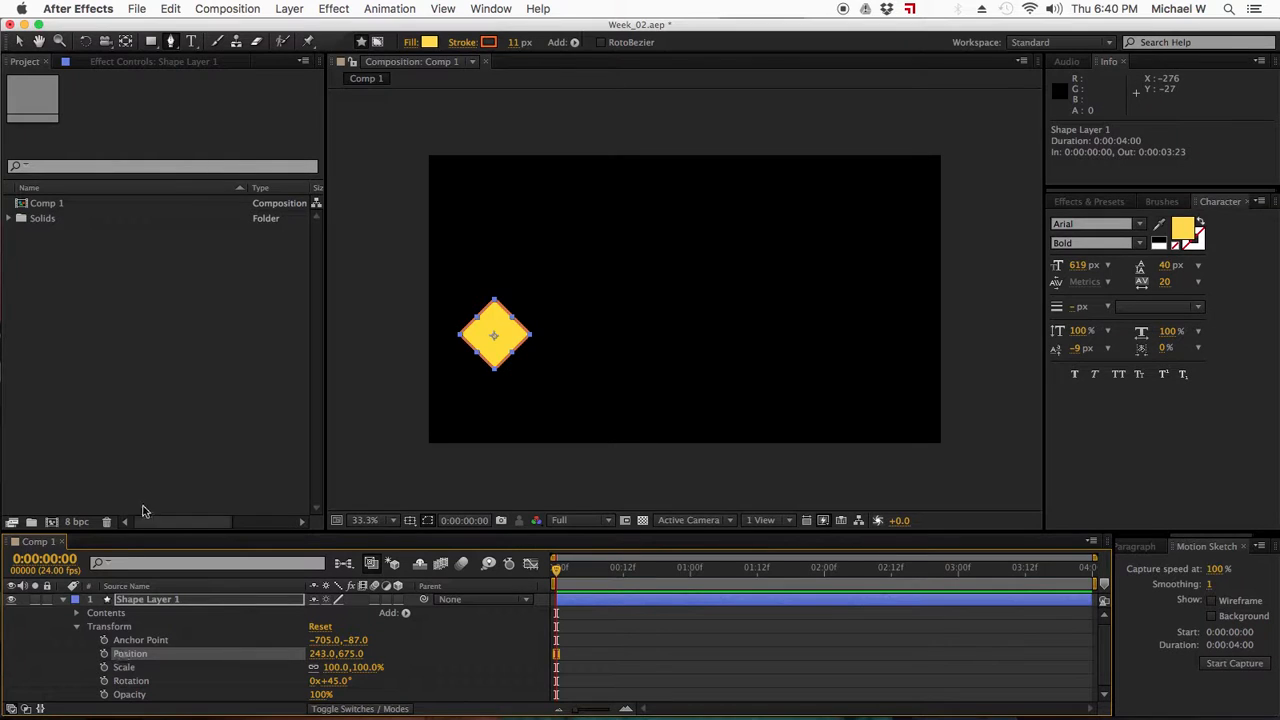
pyautogui.click(170, 8)
pyautogui.click(195, 84)
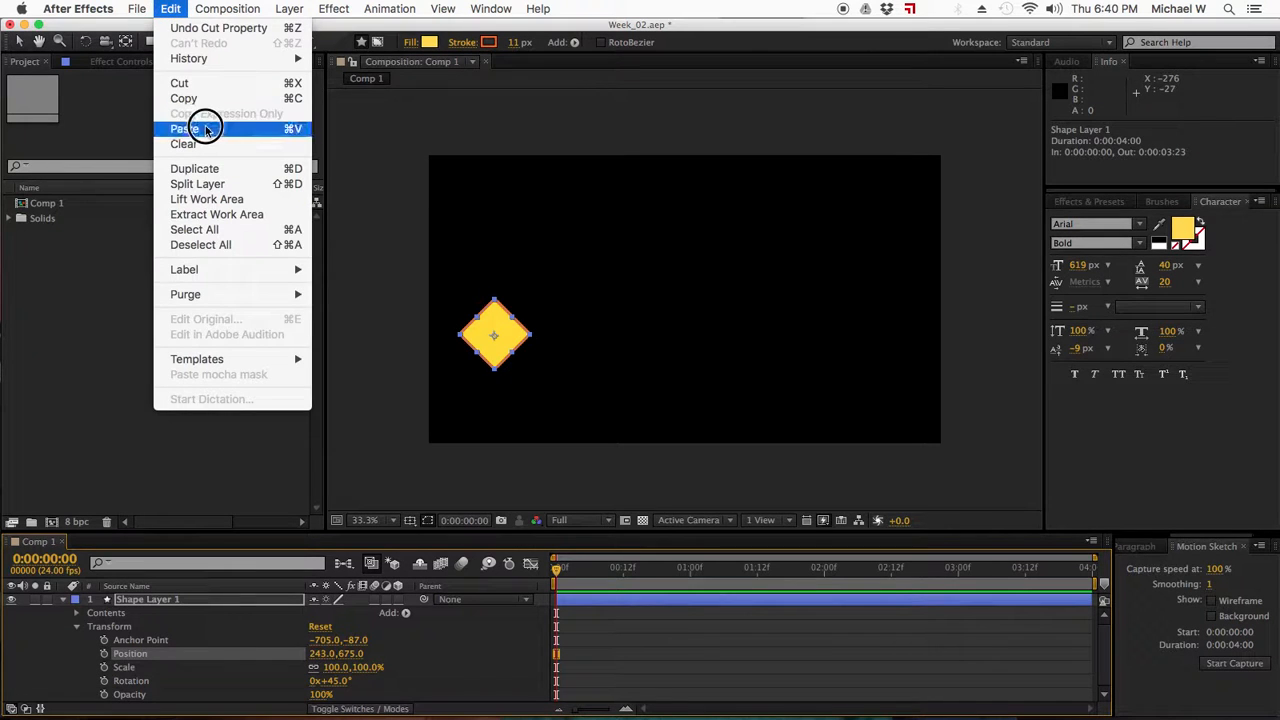
pyautogui.click(205, 128)
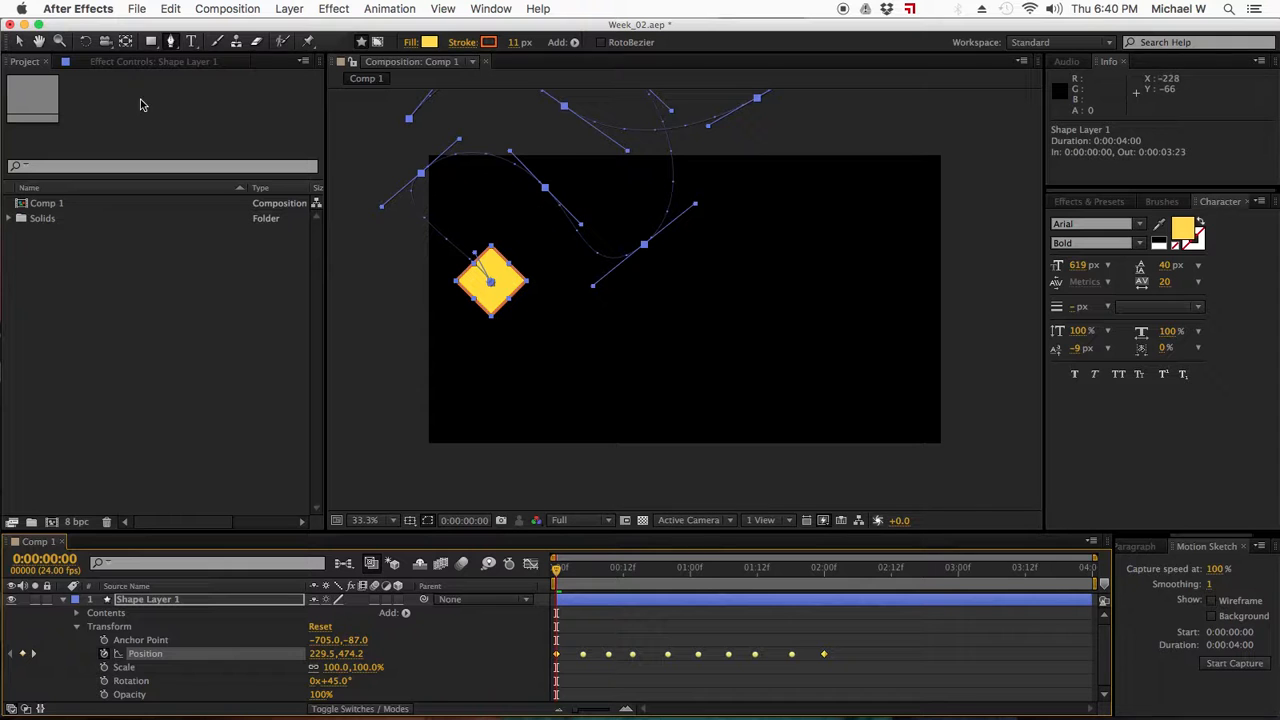
# - Shift the whole motion path down by raising the layer's Position Y value to 1090.2
pyautogui.click(18, 41)
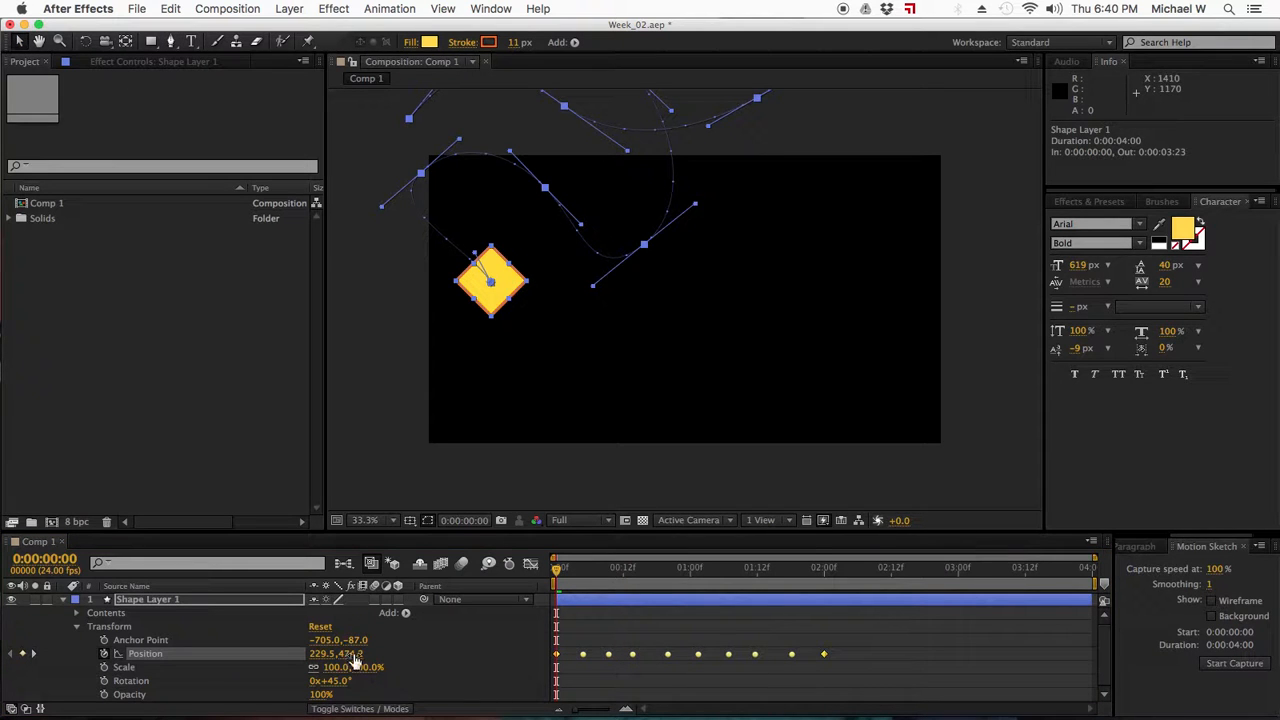
pyautogui.moveTo(355, 660); pyautogui.dragTo(645, 678)
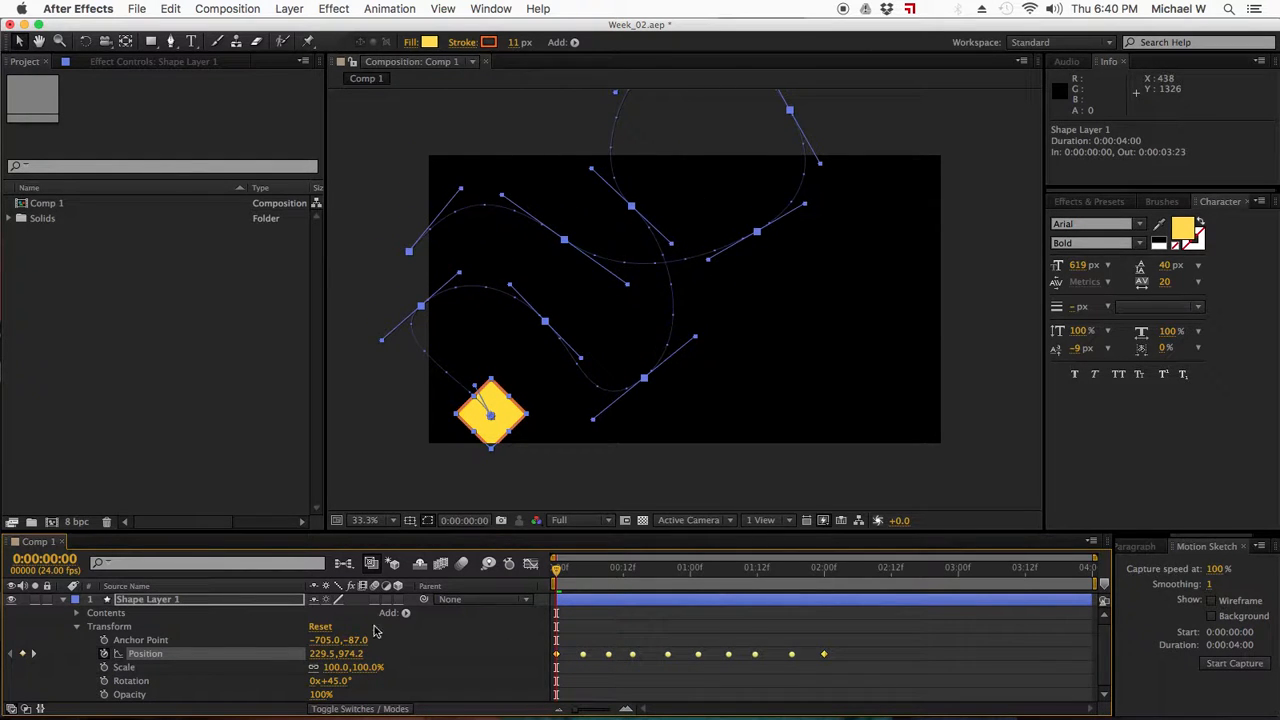
pyautogui.moveTo(350, 660); pyautogui.dragTo(420, 675)
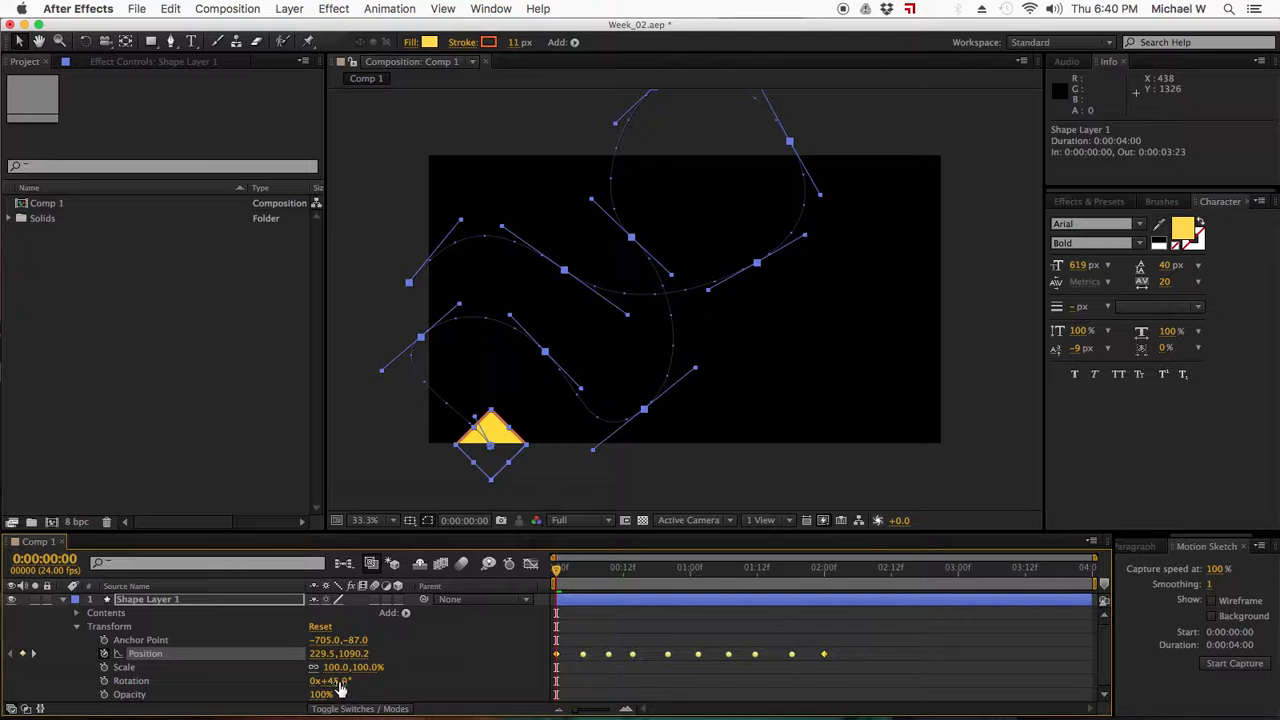
pyautogui.moveTo(341, 688); pyautogui.dragTo(348, 689)
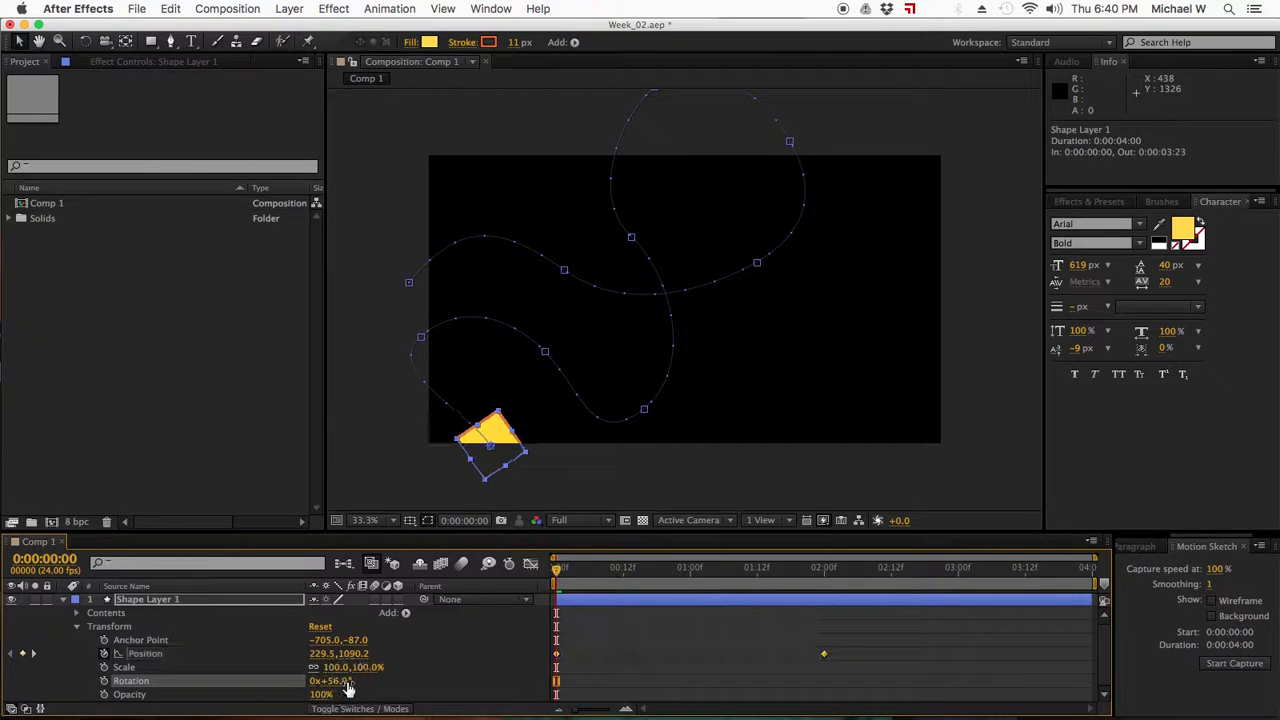
pyautogui.press('super+z')
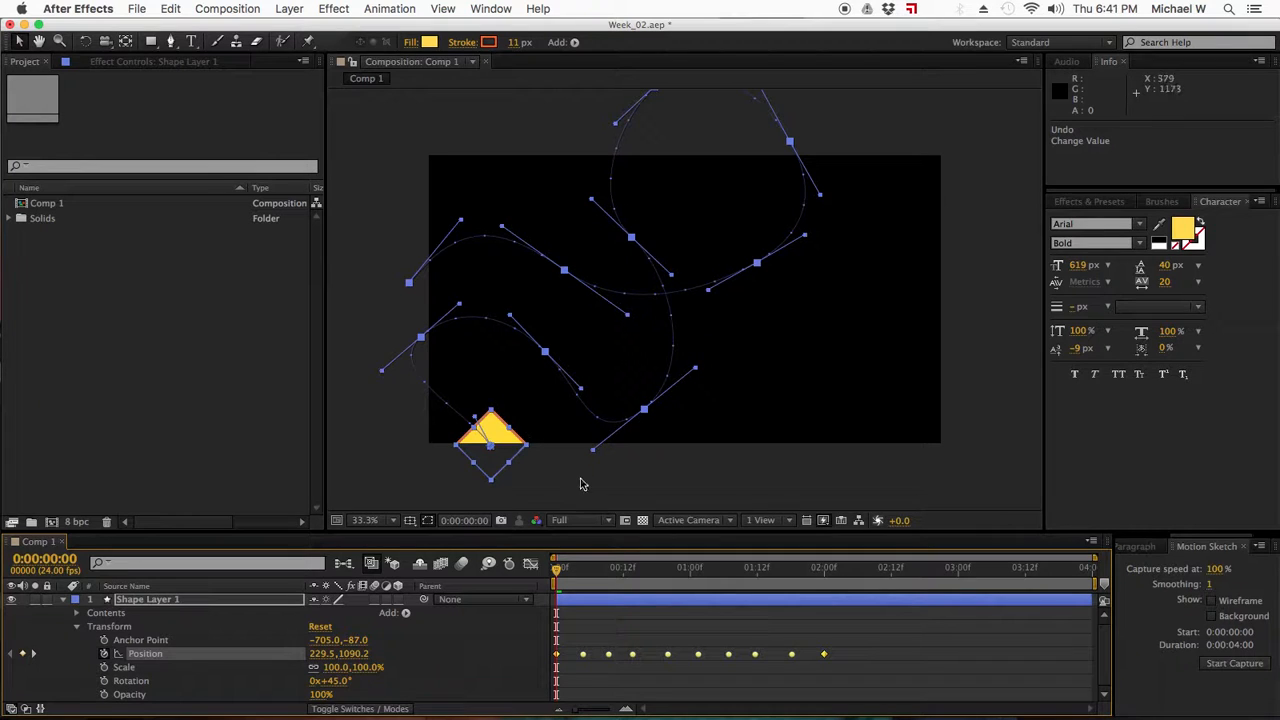
# - Set Shape Layer 1's auto-orientation to Orient Along Path and preview the animation from the first frame
pyautogui.moveTo(563, 577); pyautogui.dragTo(606, 566)
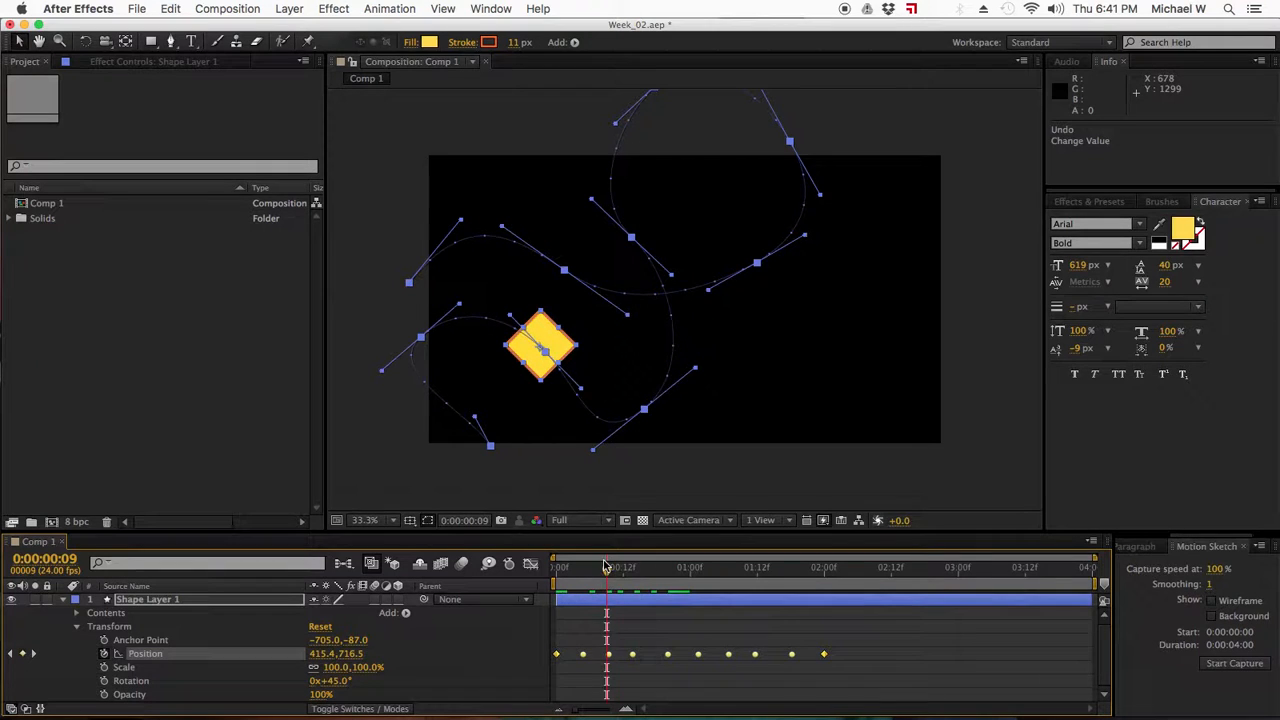
pyautogui.rightClick(673, 610)
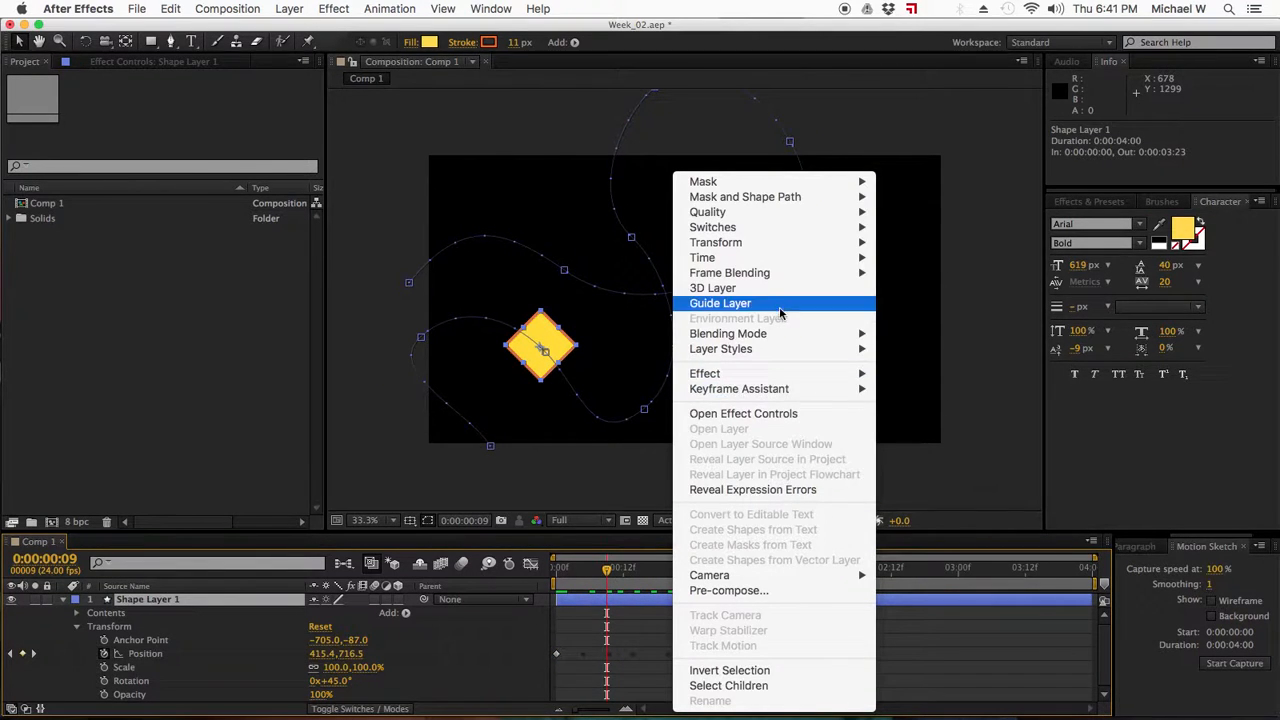
pyautogui.moveTo(758, 250)
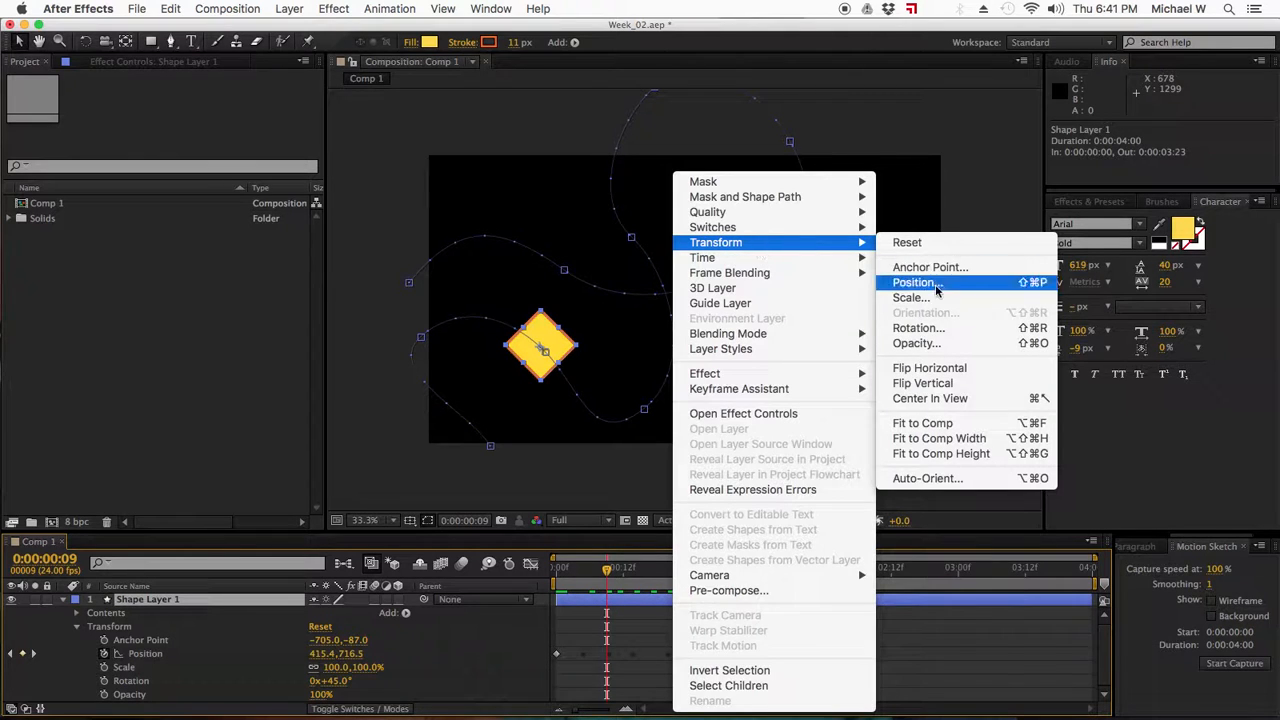
pyautogui.click(977, 480)
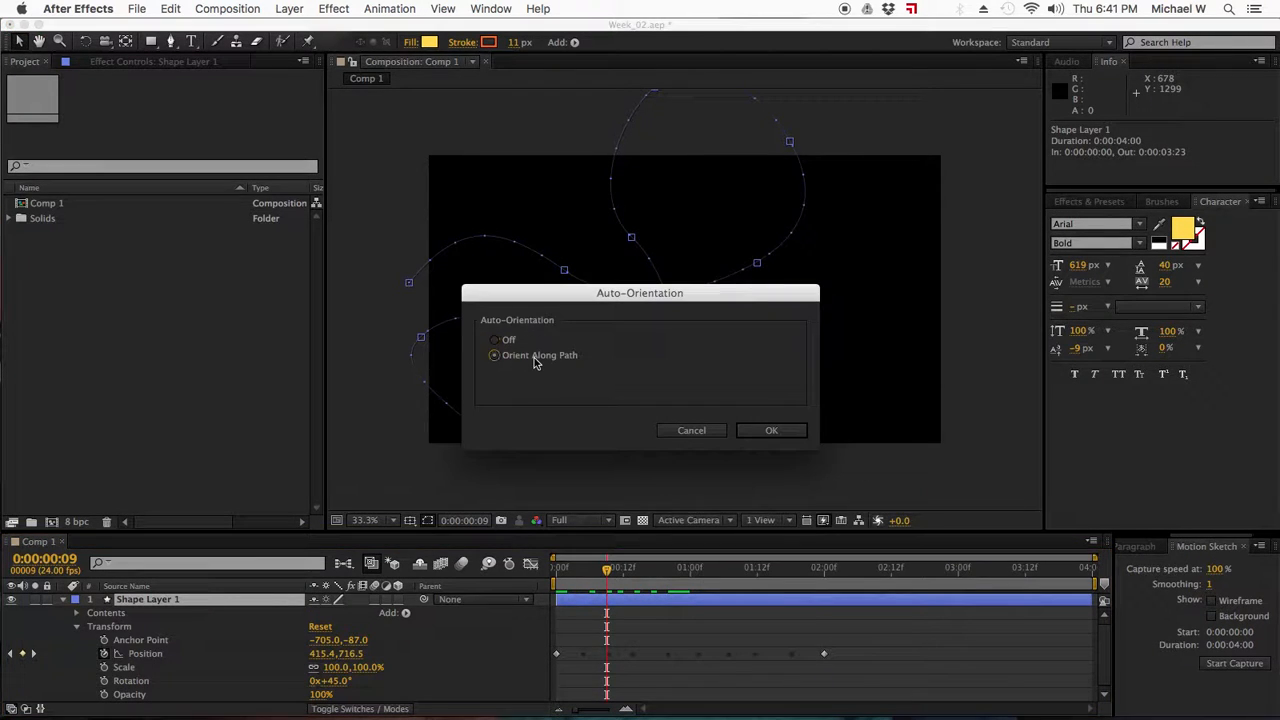
pyautogui.click(767, 433)
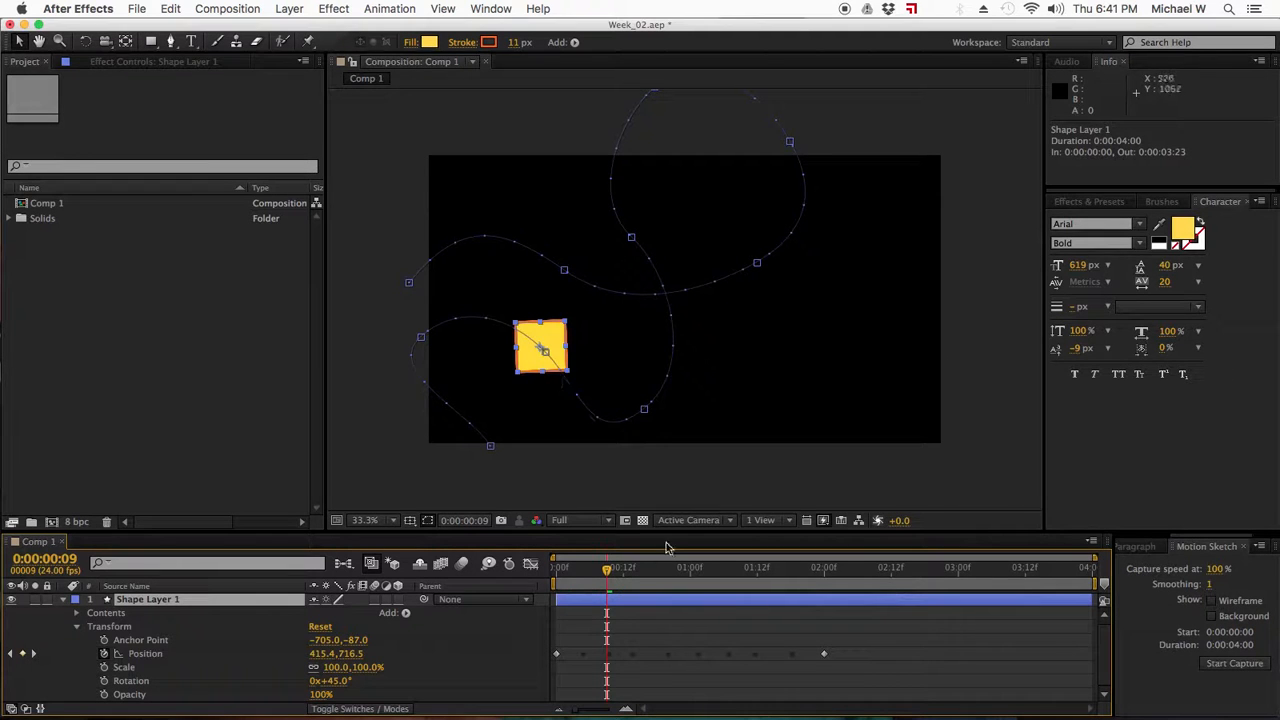
pyautogui.moveTo(618, 580); pyautogui.dragTo(557, 578)
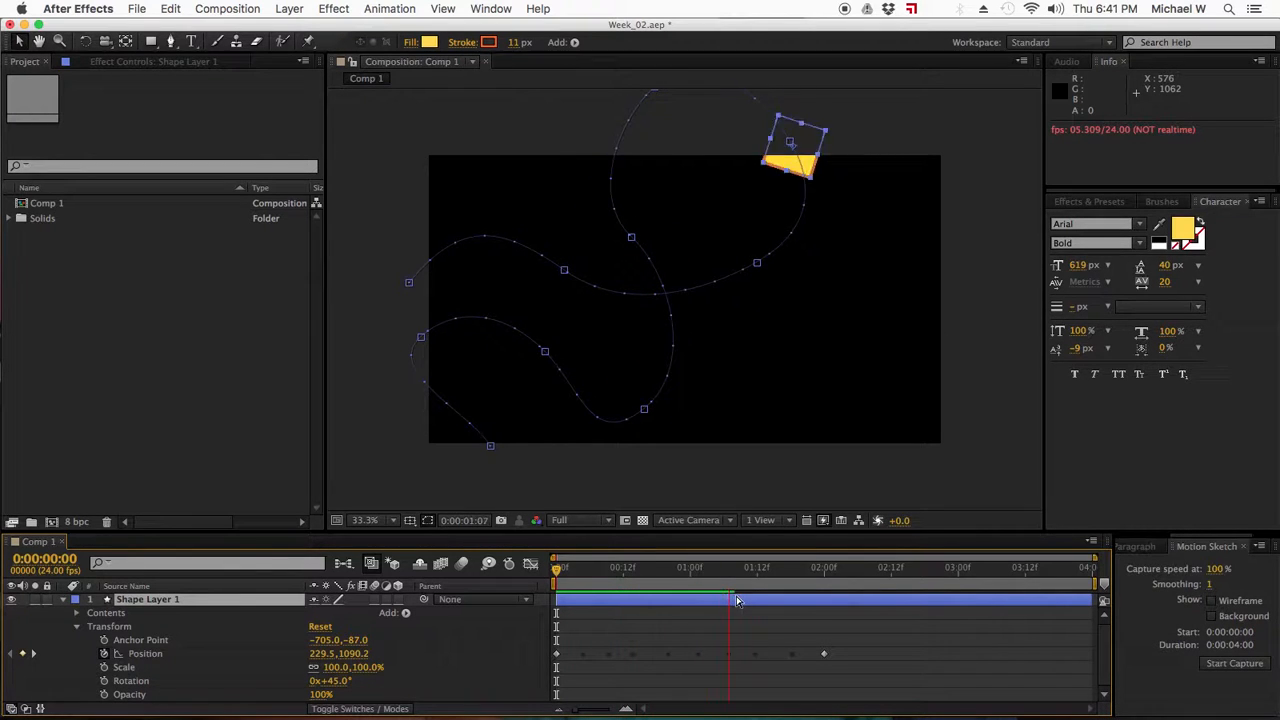
pyautogui.press('space')
# - Stretch all Position keyframes proportionally so the last one lands at about 3:20, and preview the slower motion from the start
pyautogui.moveTo(832, 640); pyautogui.dragTo(550, 675)
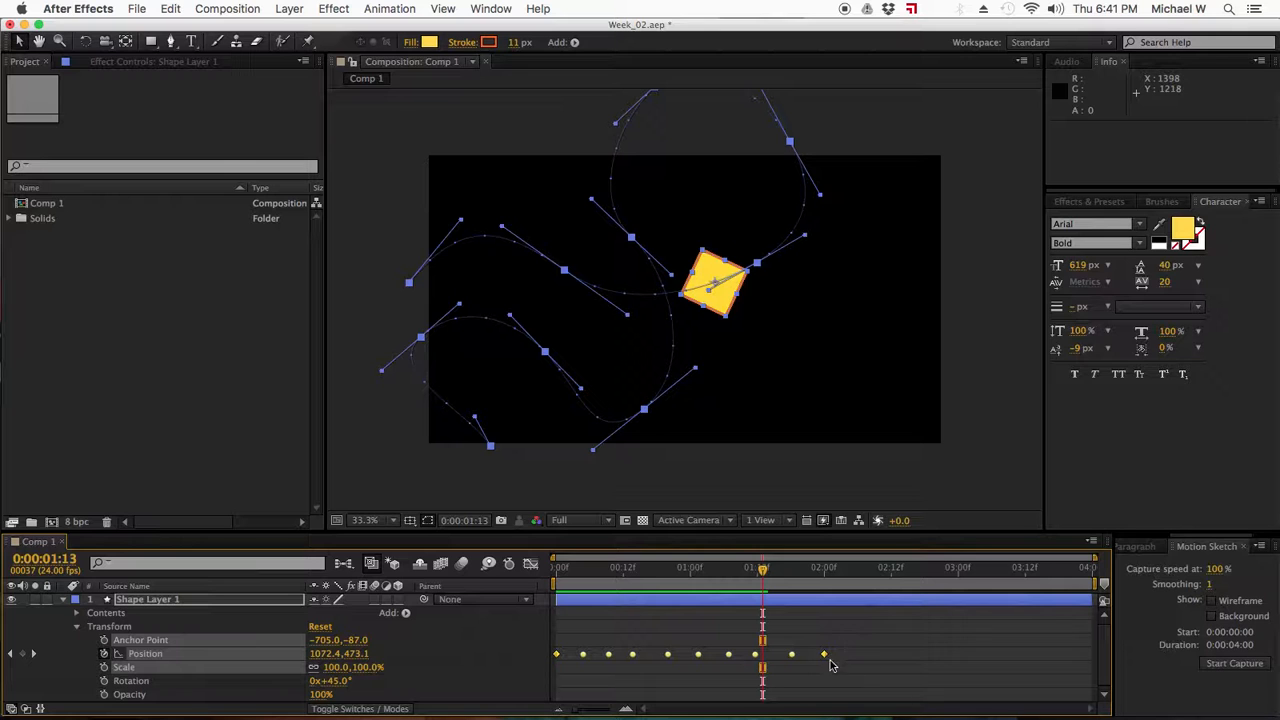
pyautogui.moveTo(826, 658); pyautogui.dragTo(1070, 653)
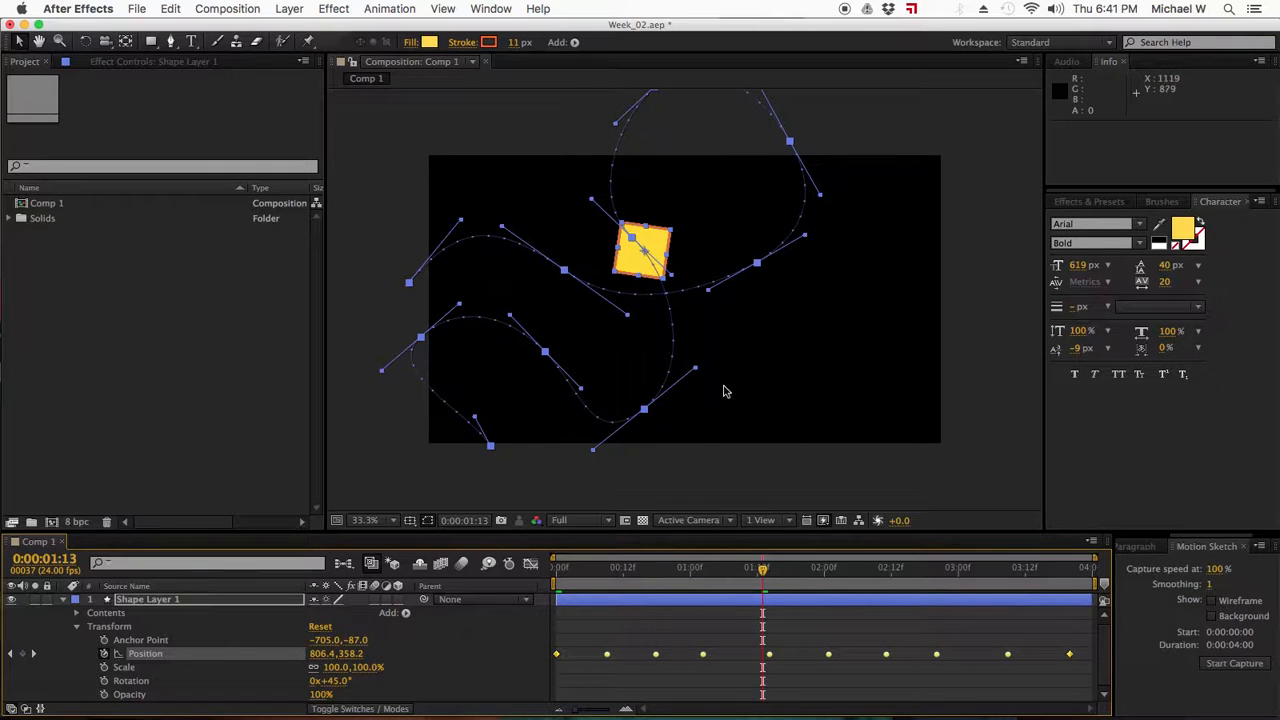
pyautogui.moveTo(740, 568); pyautogui.dragTo(570, 592)
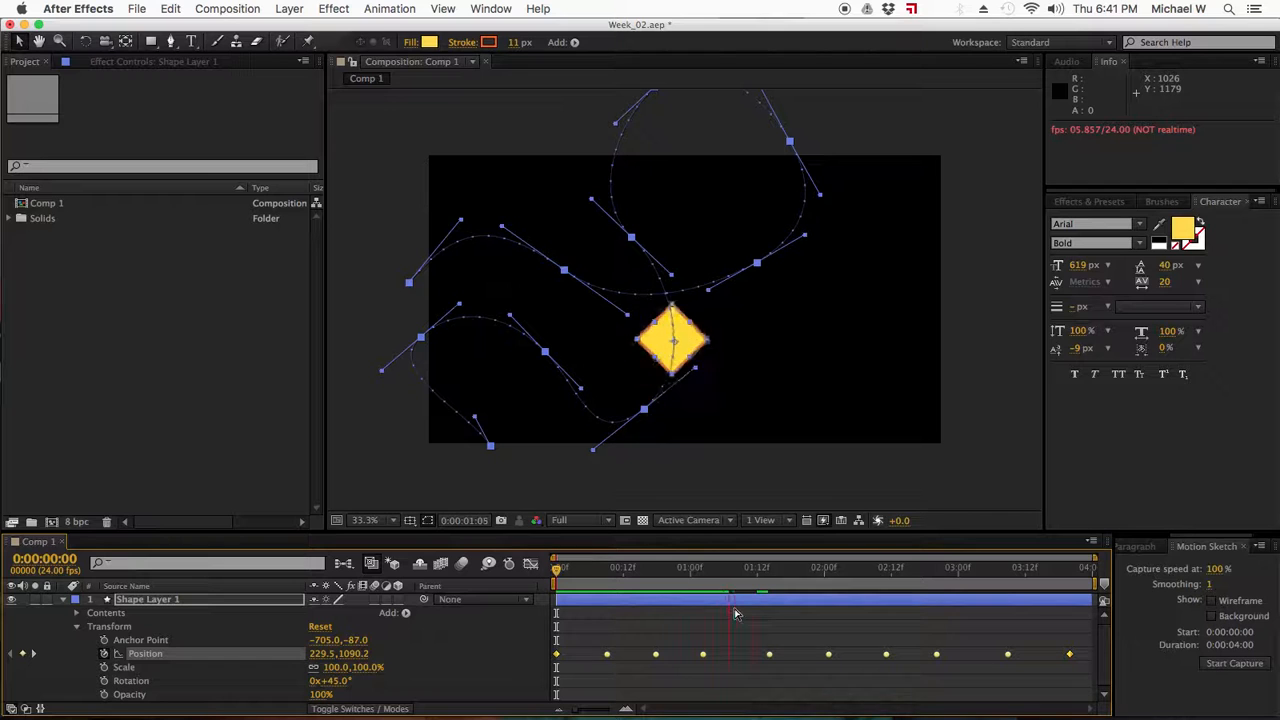
pyautogui.press('space')
pyautogui.click(745, 607)
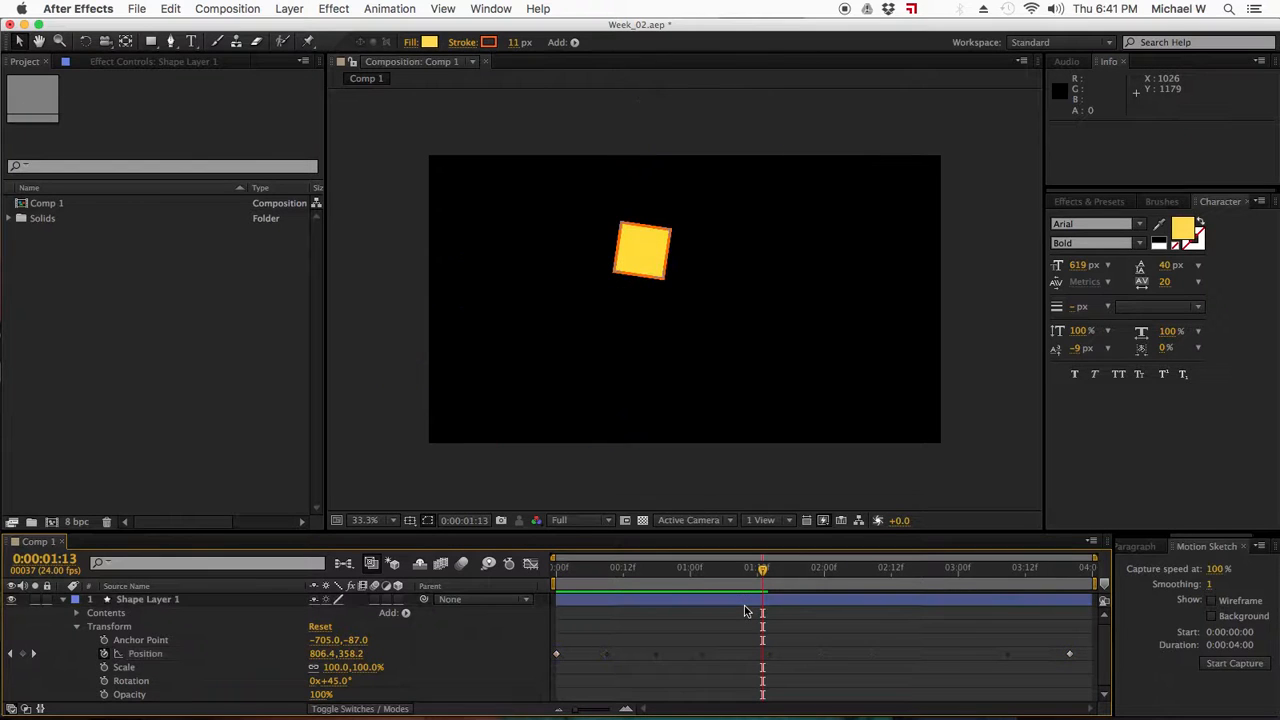
pyautogui.moveTo(1012, 714)
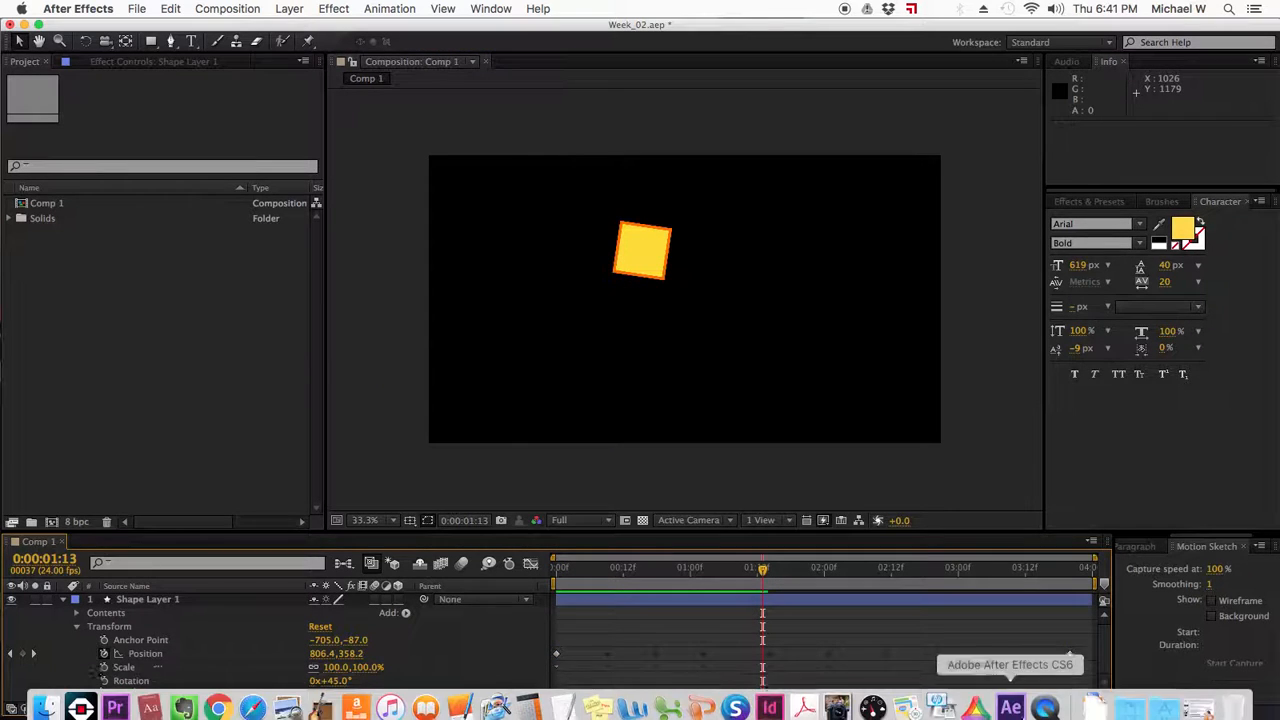
pyautogui.click(1045, 702)
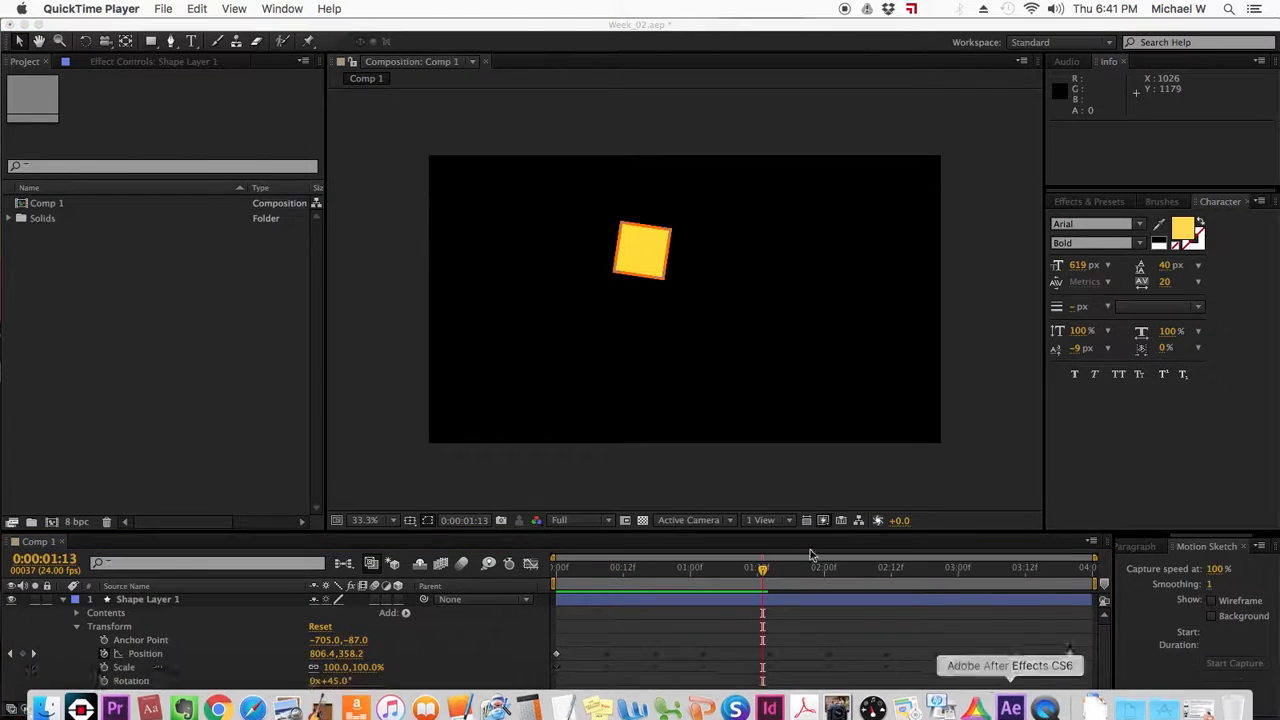